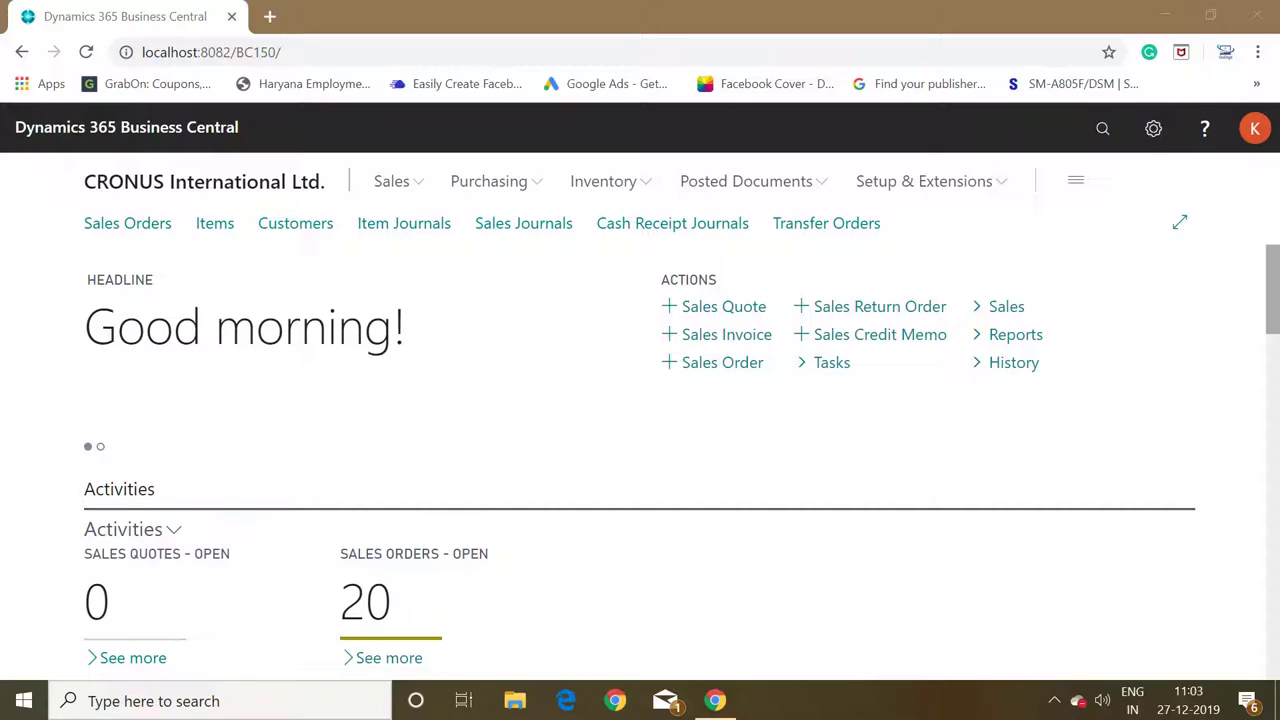
Search Tell Me for 'payment serv' to find Payment Services, then close the search.
{"action": "left_click", "coordinate": [1102, 133]}
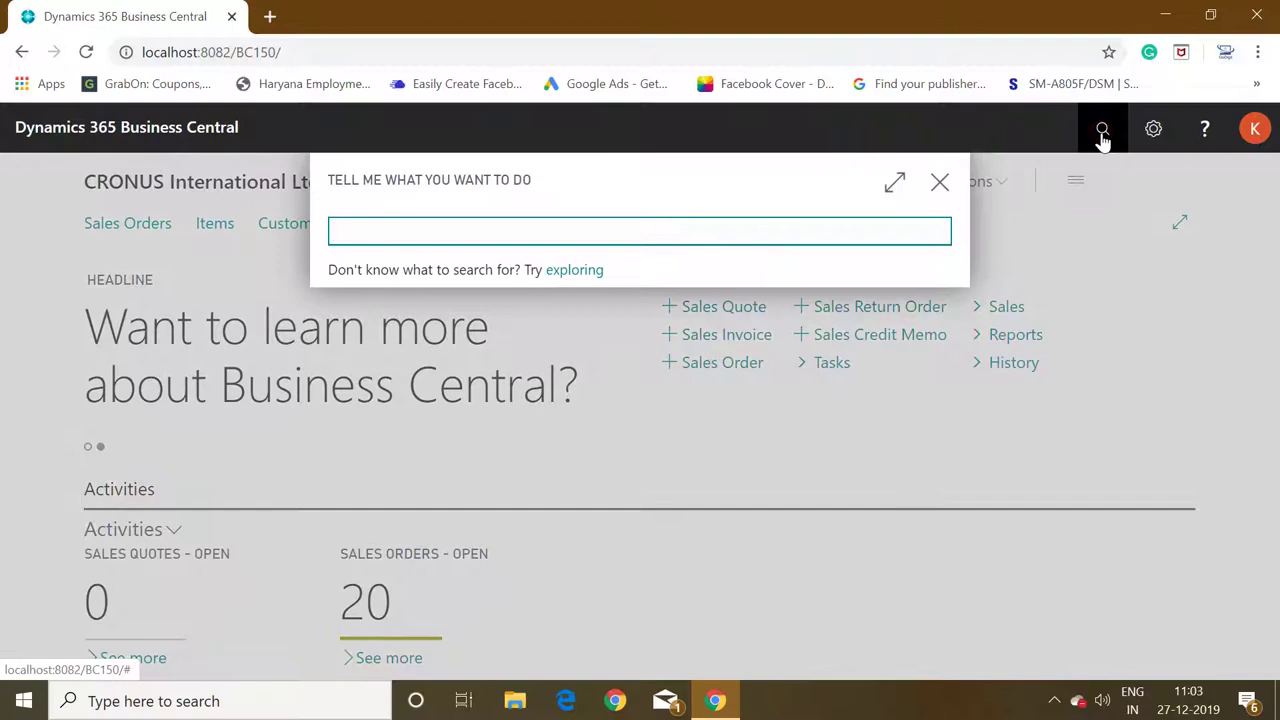
{"action": "type", "text": "payment serv"}
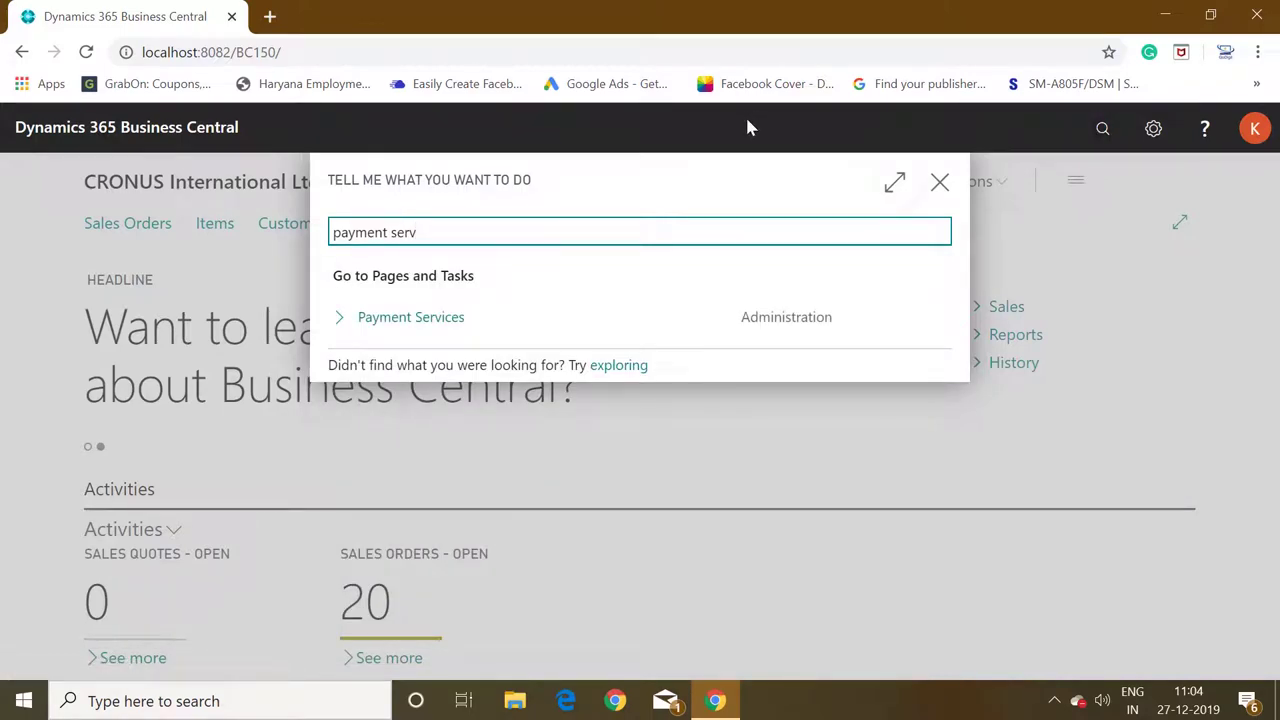
{"action": "left_click", "coordinate": [943, 183]}
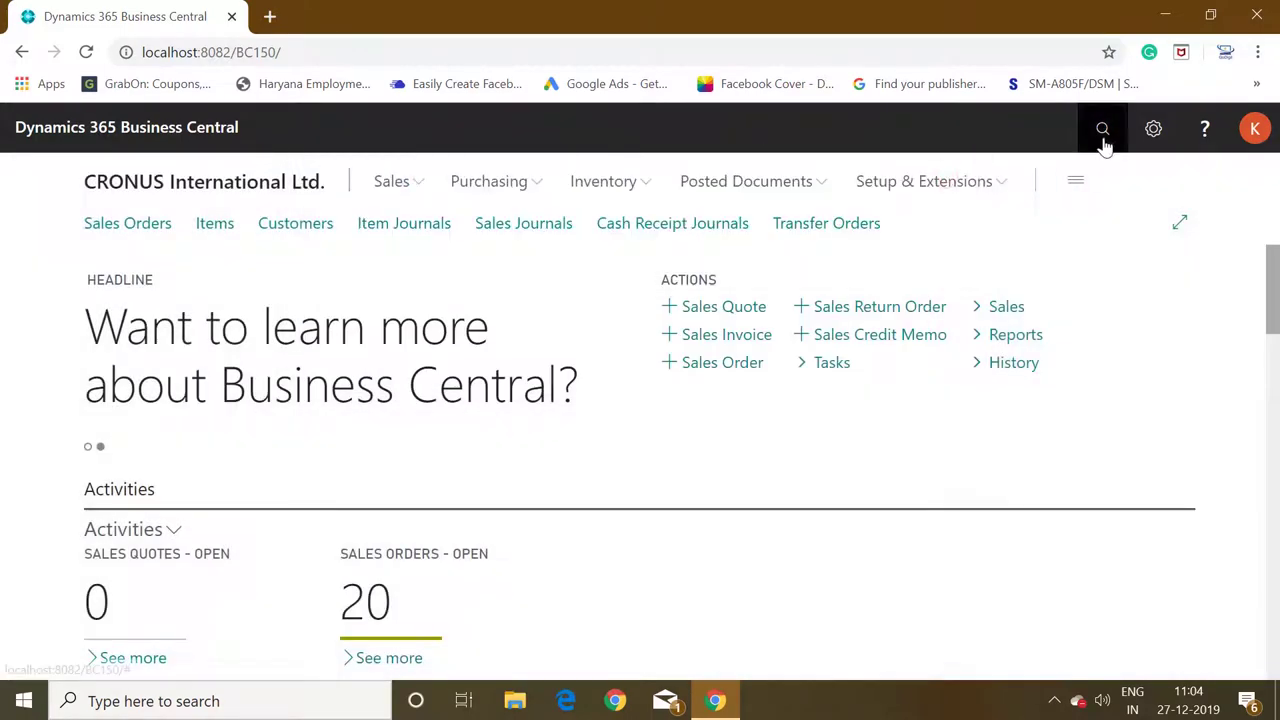
Show the Setup & Extensions links, including Service Connections, on the home page.
{"action": "left_click", "coordinate": [1102, 132]}
{"action": "left_click", "coordinate": [1066, 162]}
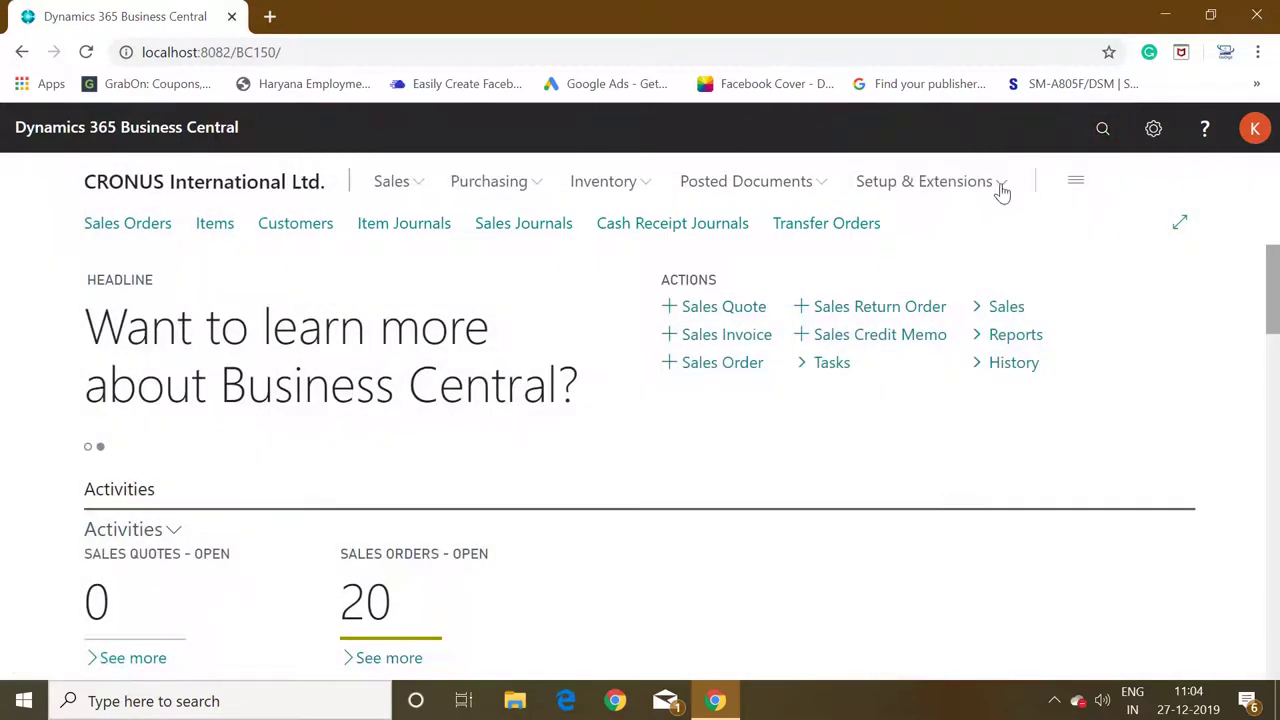
{"action": "left_click", "coordinate": [1000, 188]}
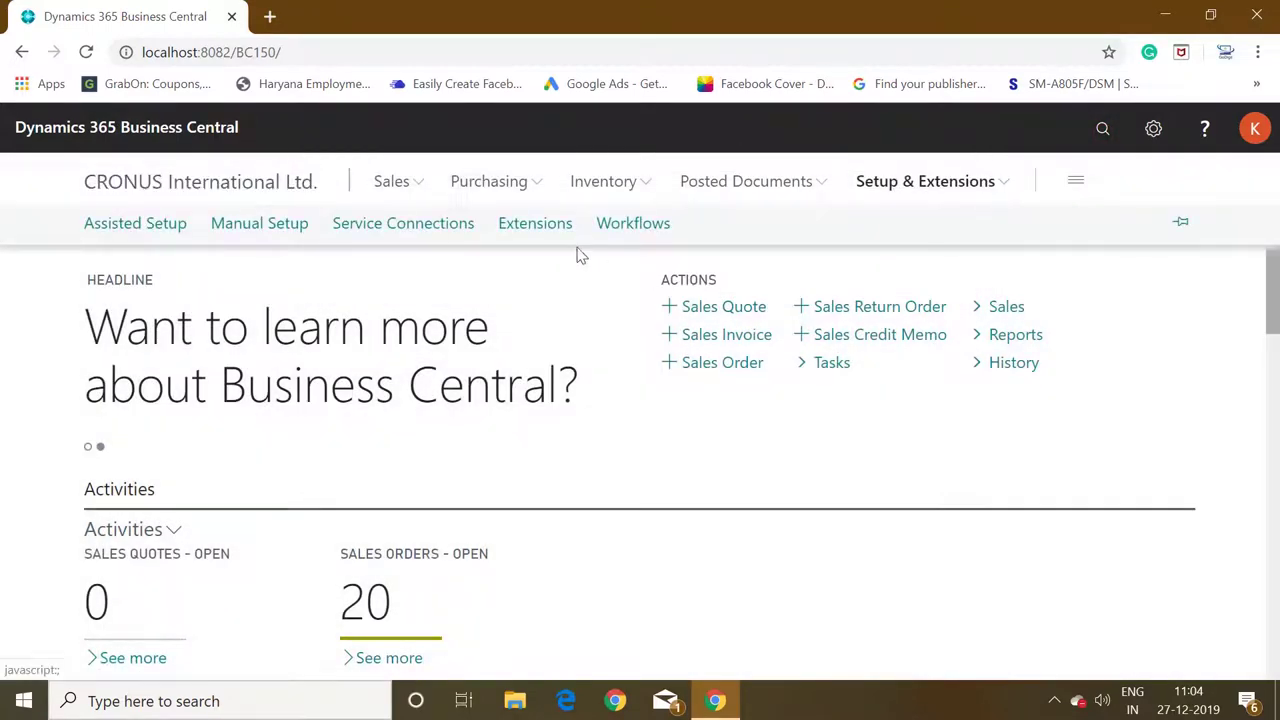
Open Extensions and scroll down to the PayPal Payments Standard extension tile.
{"action": "left_click", "coordinate": [536, 224]}
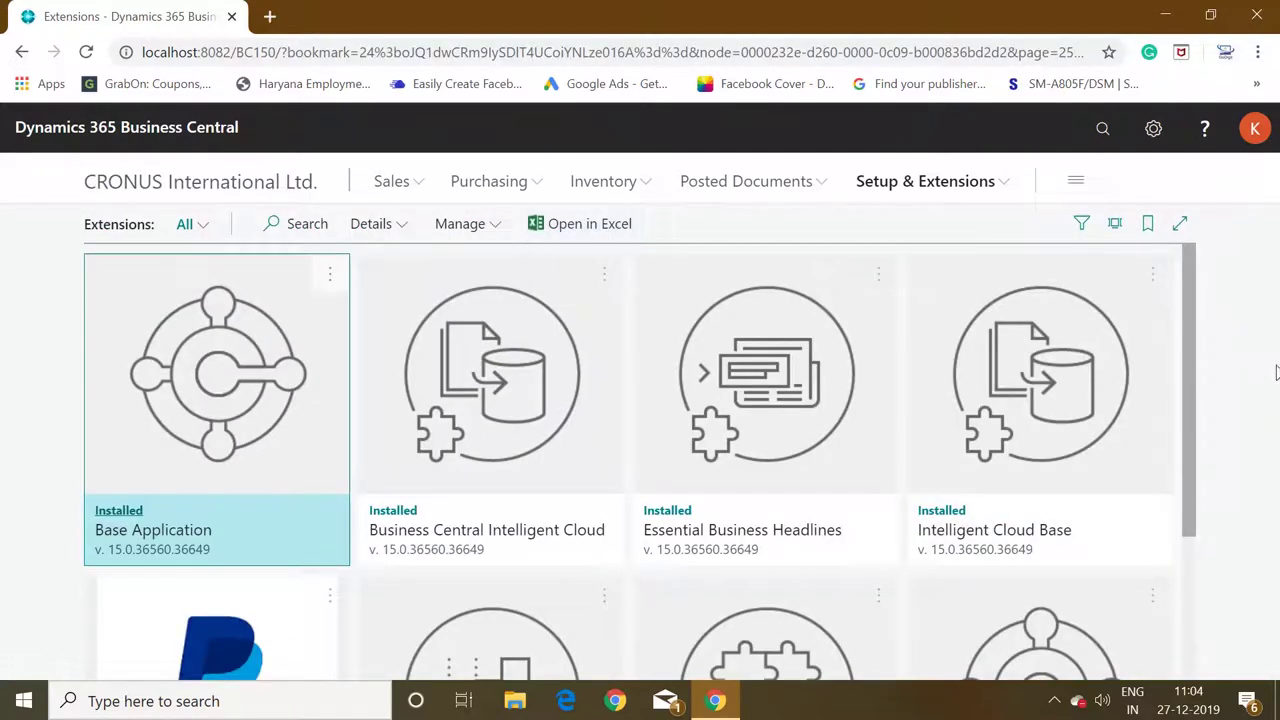
{"action": "scroll", "coordinate": [1188, 458], "scroll_direction": "down", "scroll_amount": 3}
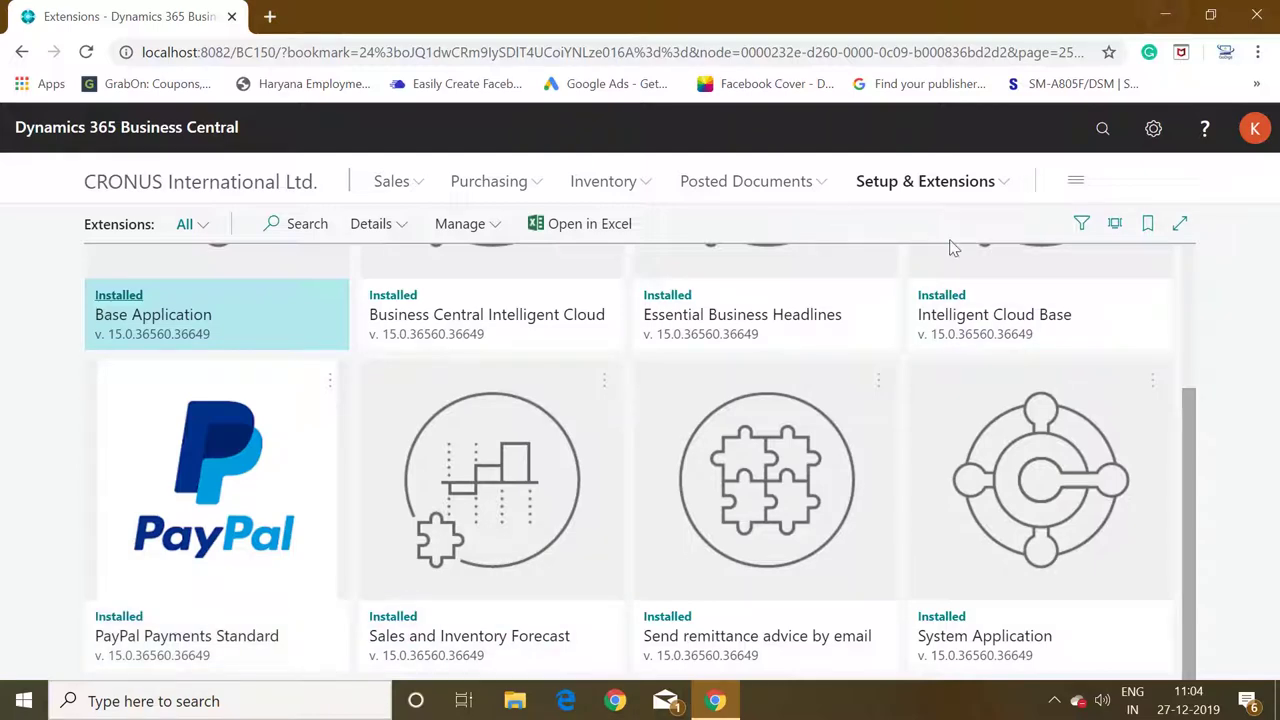
Search 'payment ser' and open Payment Services, showing the Demo Sandbox PayPal account.
{"action": "left_click", "coordinate": [1102, 130]}
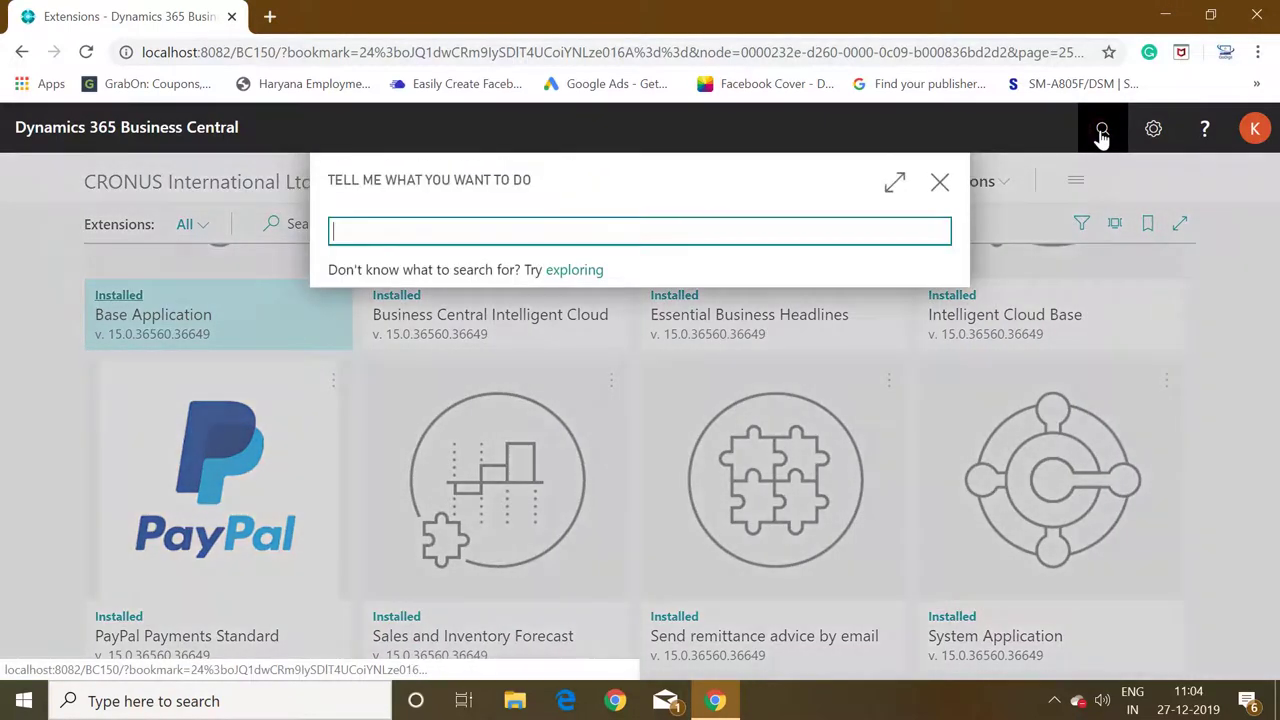
{"action": "type", "text": "payment ser"}
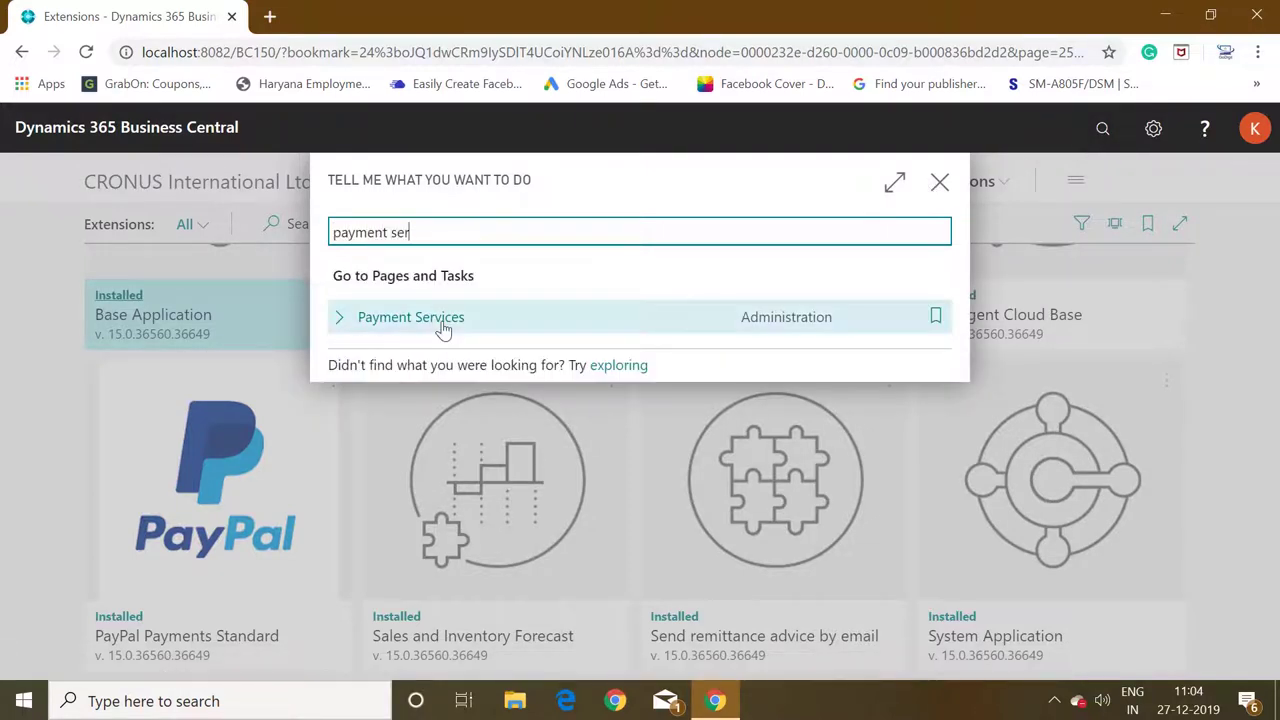
{"action": "left_click", "coordinate": [443, 328]}
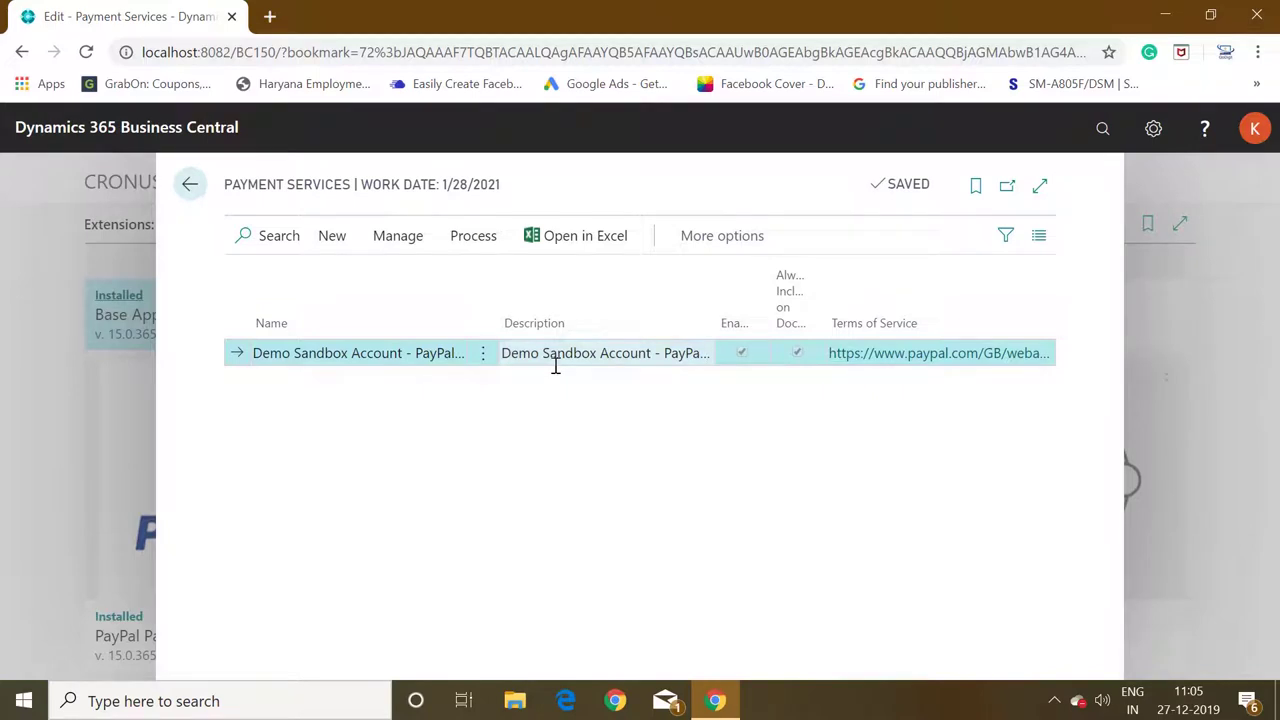
Add a new PayPal Payments Standard service and enter the PayPal account e-mail as Account ID.
{"action": "left_click", "coordinate": [333, 237]}
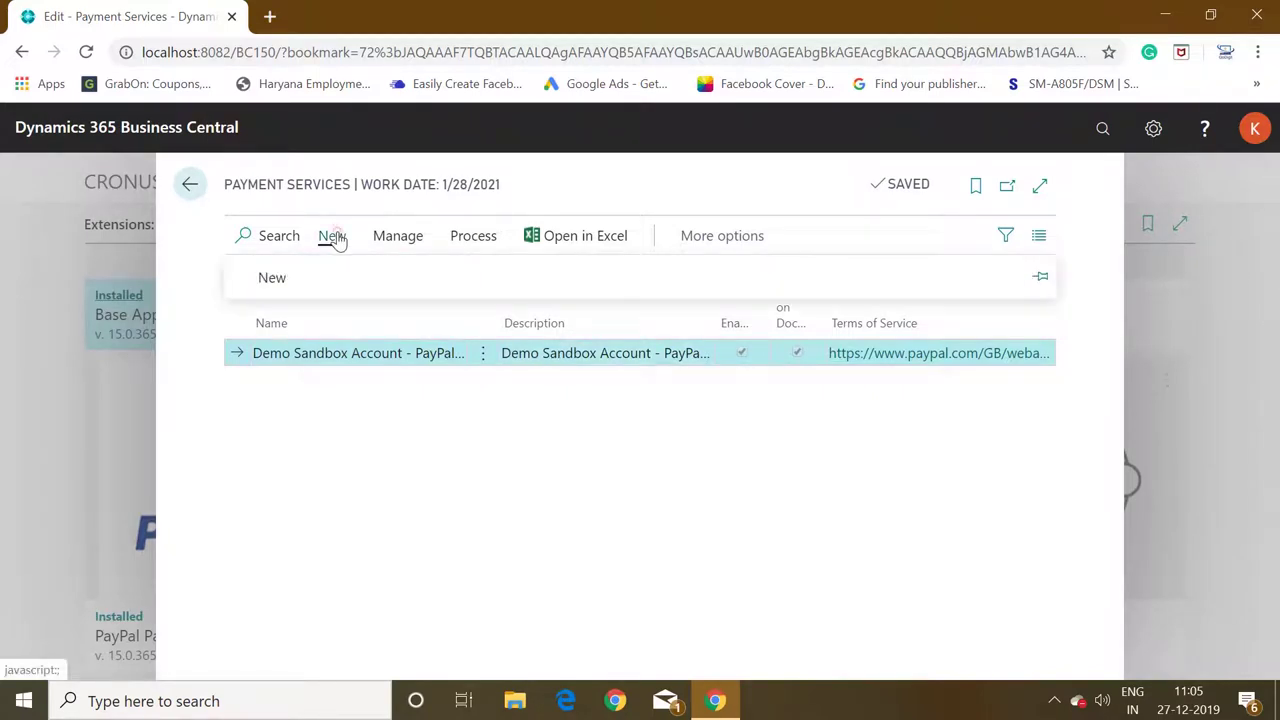
{"action": "left_click", "coordinate": [270, 285]}
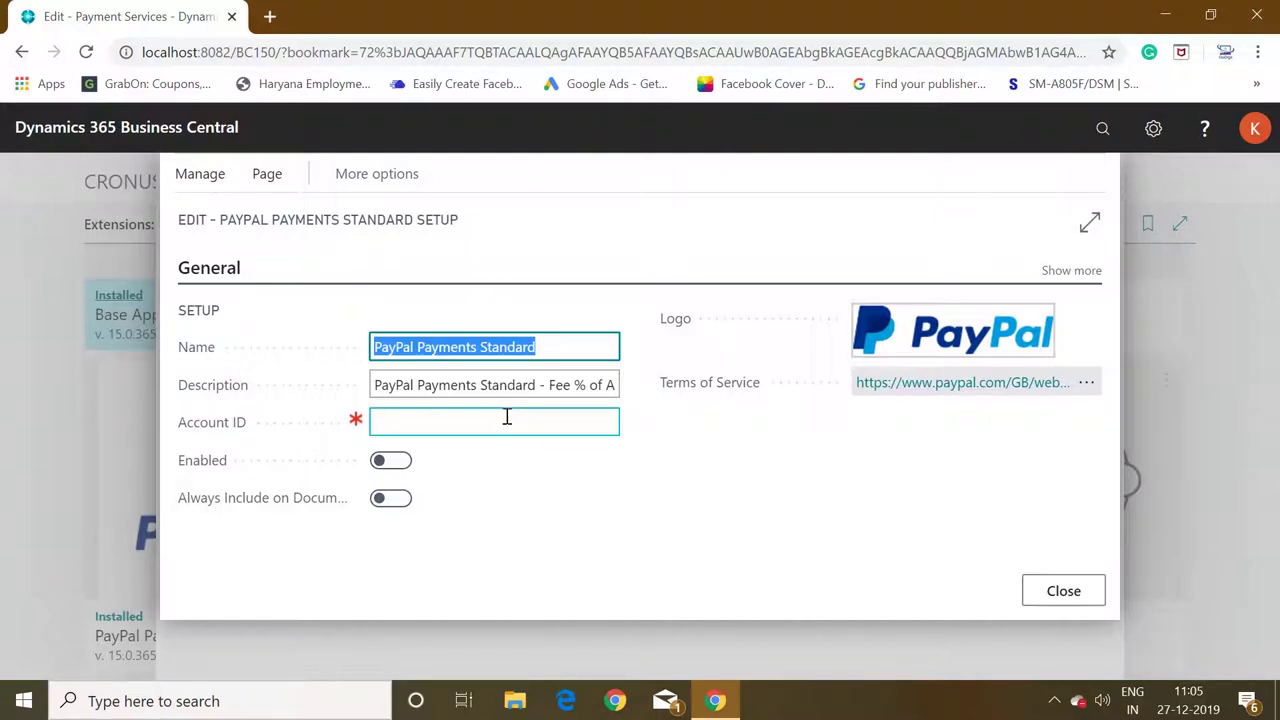
{"action": "left_click", "coordinate": [423, 428]}
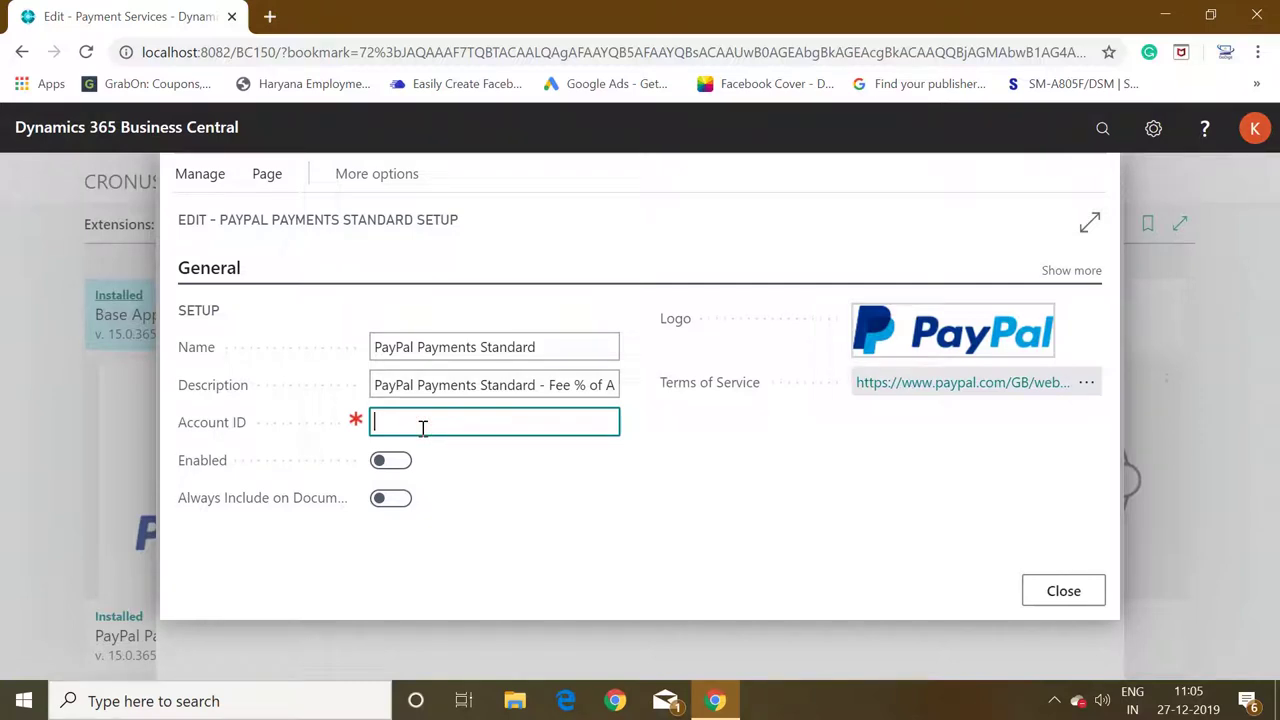
Turn on Enabled and Always Include on Documents, accepting both confirmation notices.
{"action": "left_click", "coordinate": [406, 463]}
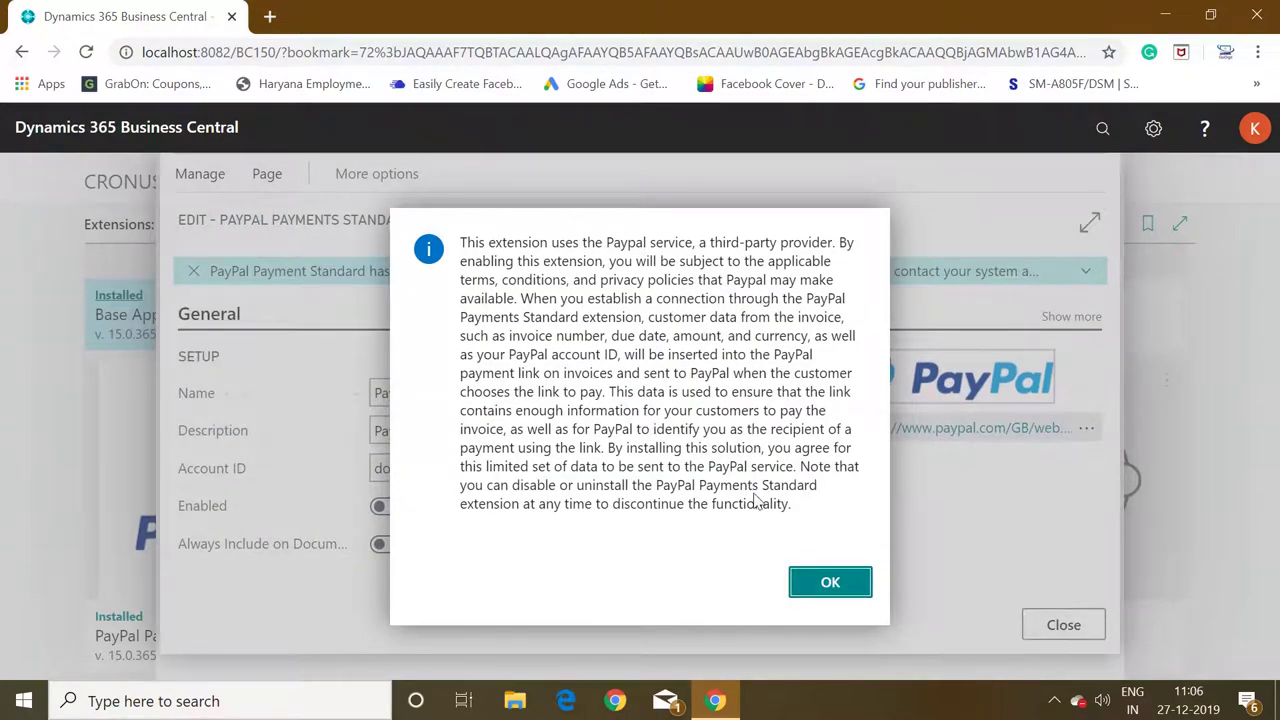
{"action": "left_click", "coordinate": [808, 585]}
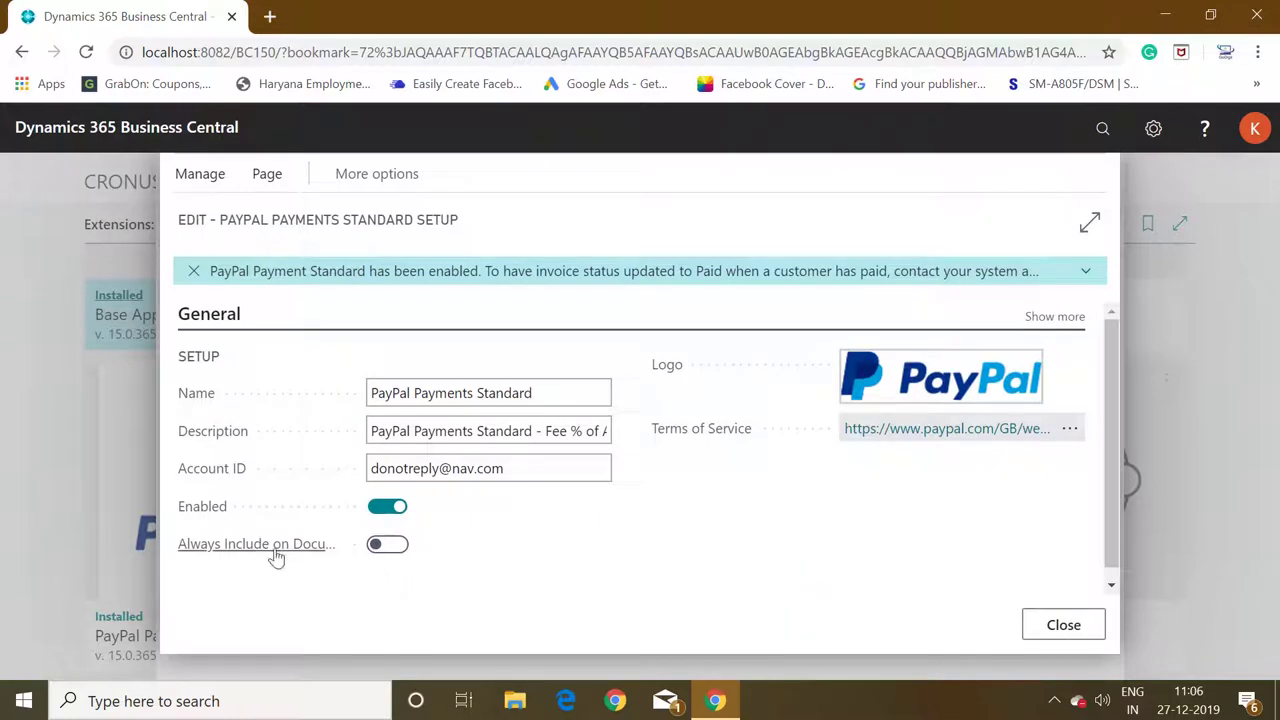
{"action": "mouse_move", "coordinate": [276, 557]}
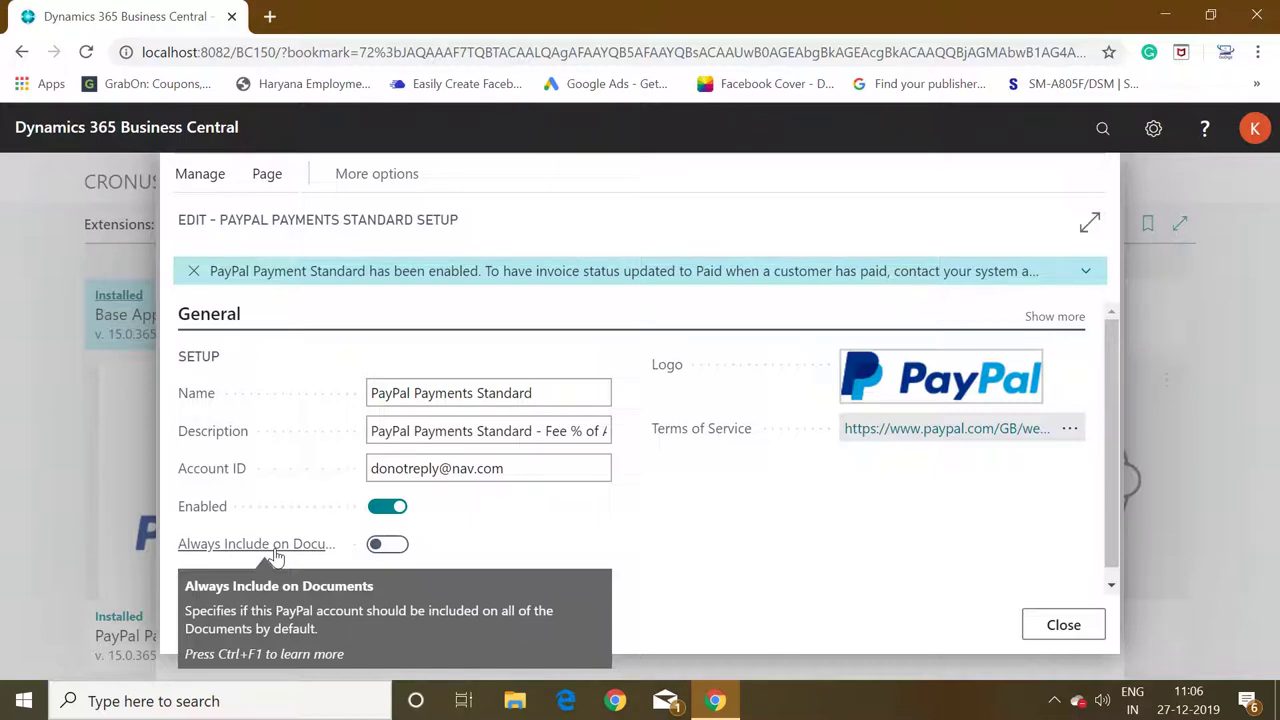
{"action": "left_click", "coordinate": [402, 548]}
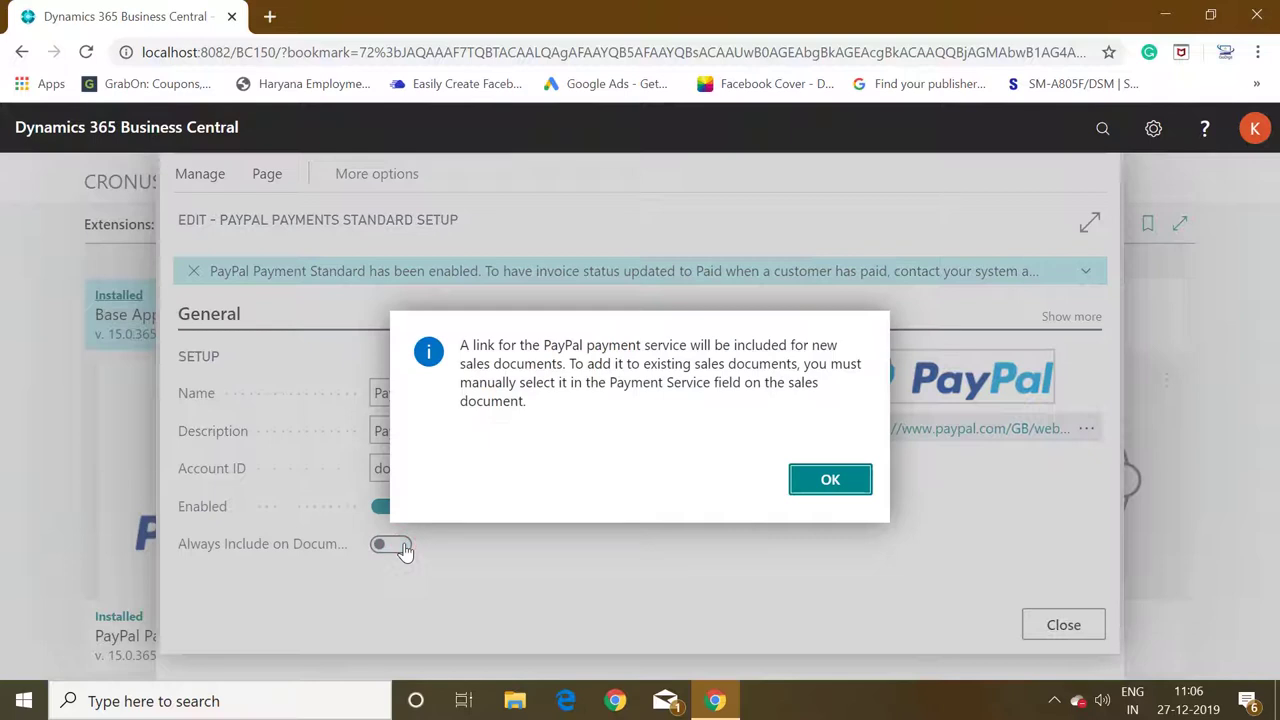
{"action": "left_click", "coordinate": [826, 480]}
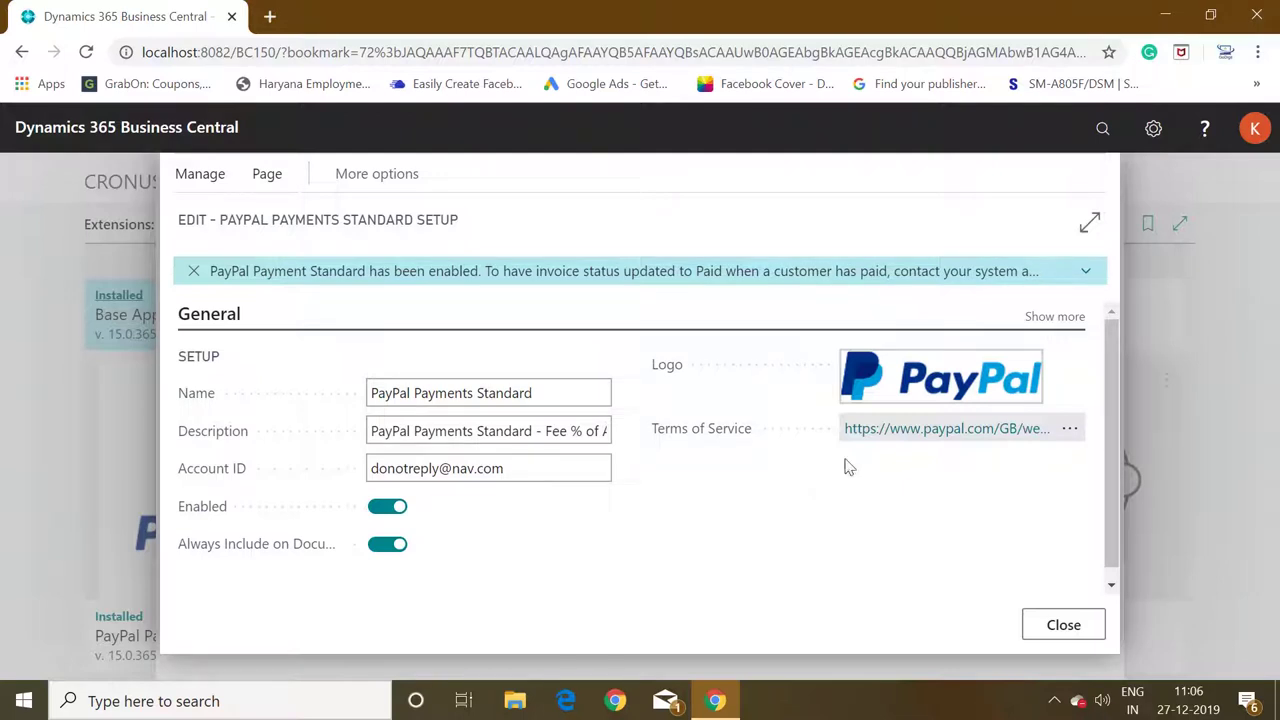
{"action": "left_click", "coordinate": [1086, 272]}
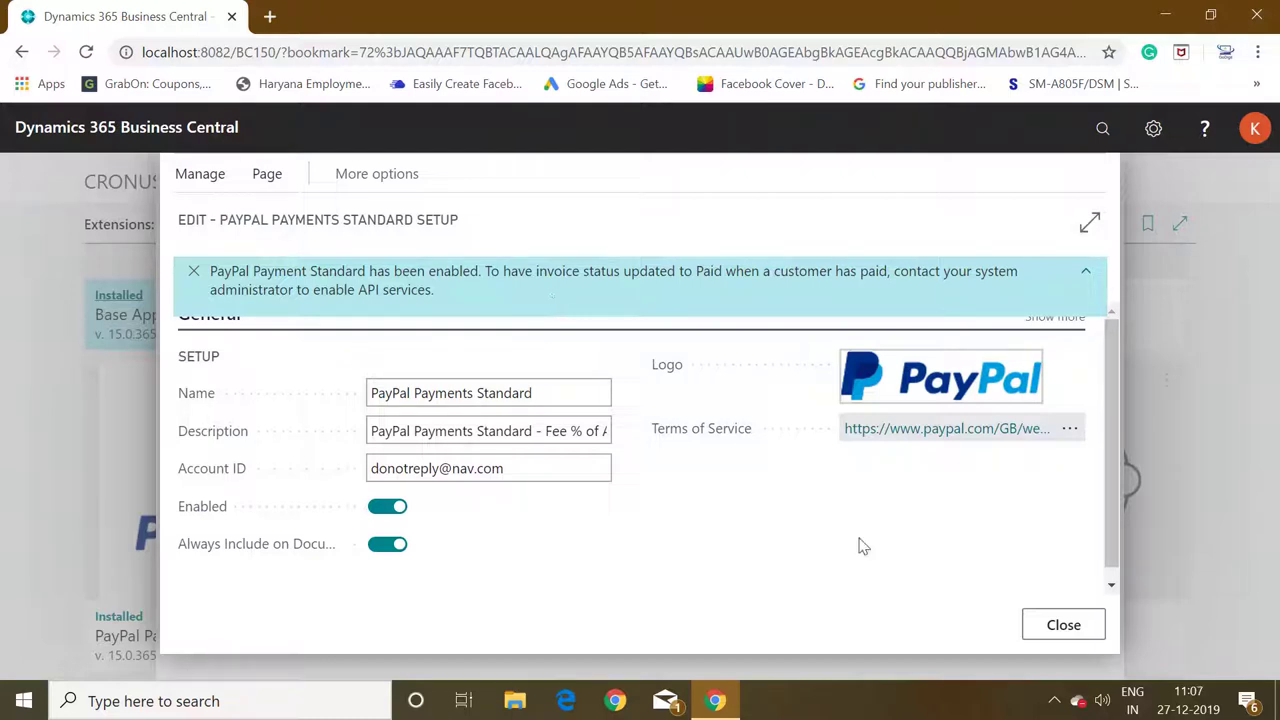
Close the PayPal setup card and Payment Services page, then show the Sales links.
{"action": "left_click", "coordinate": [1063, 625]}
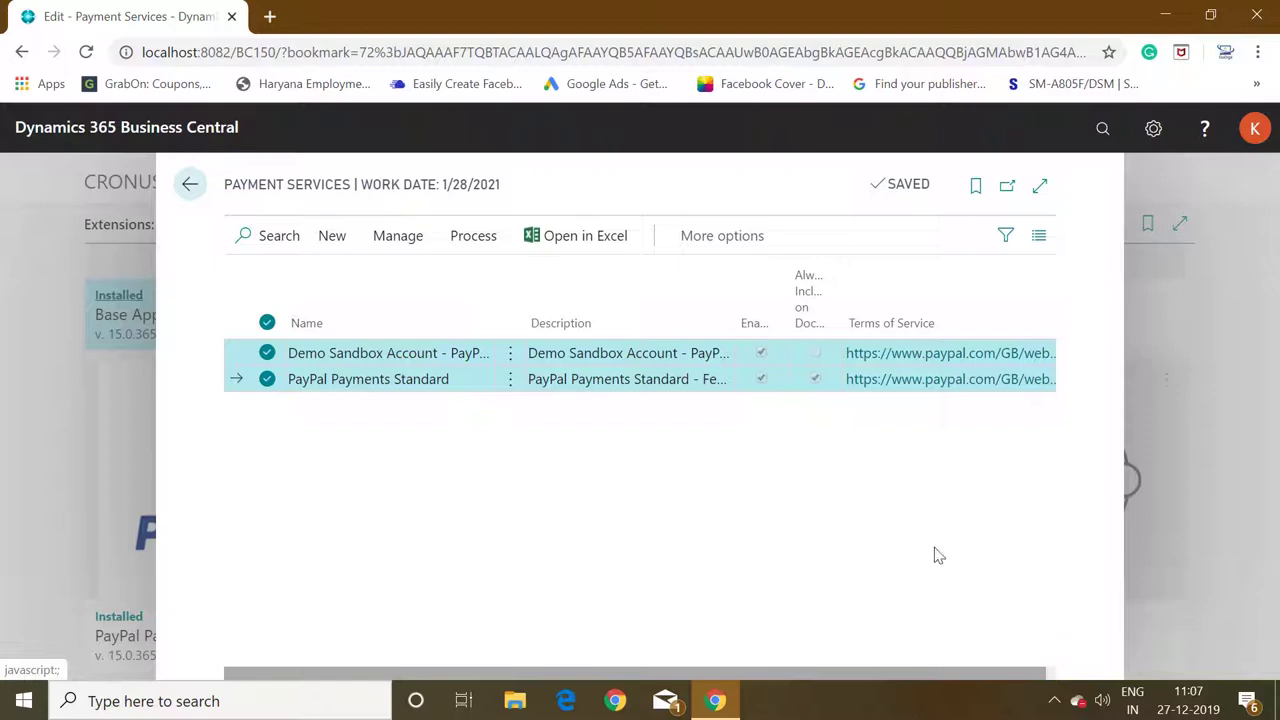
{"action": "left_click", "coordinate": [440, 390]}
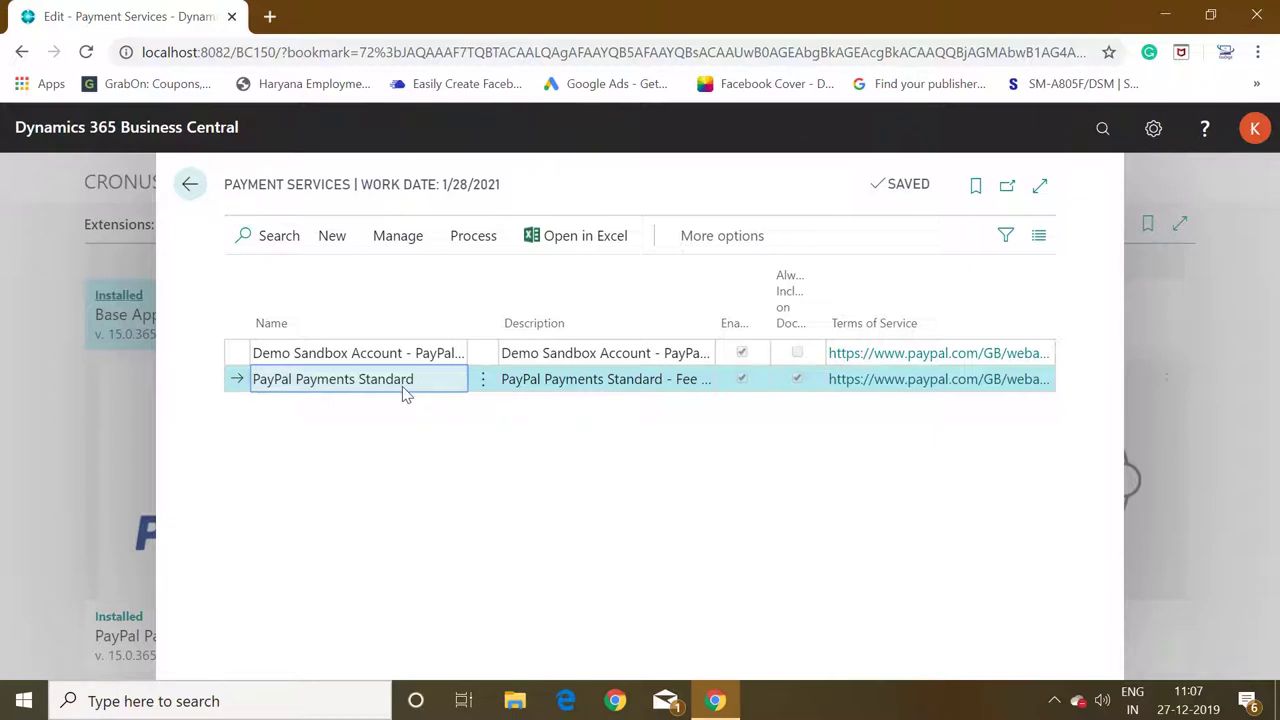
{"action": "key", "text": "Escape"}
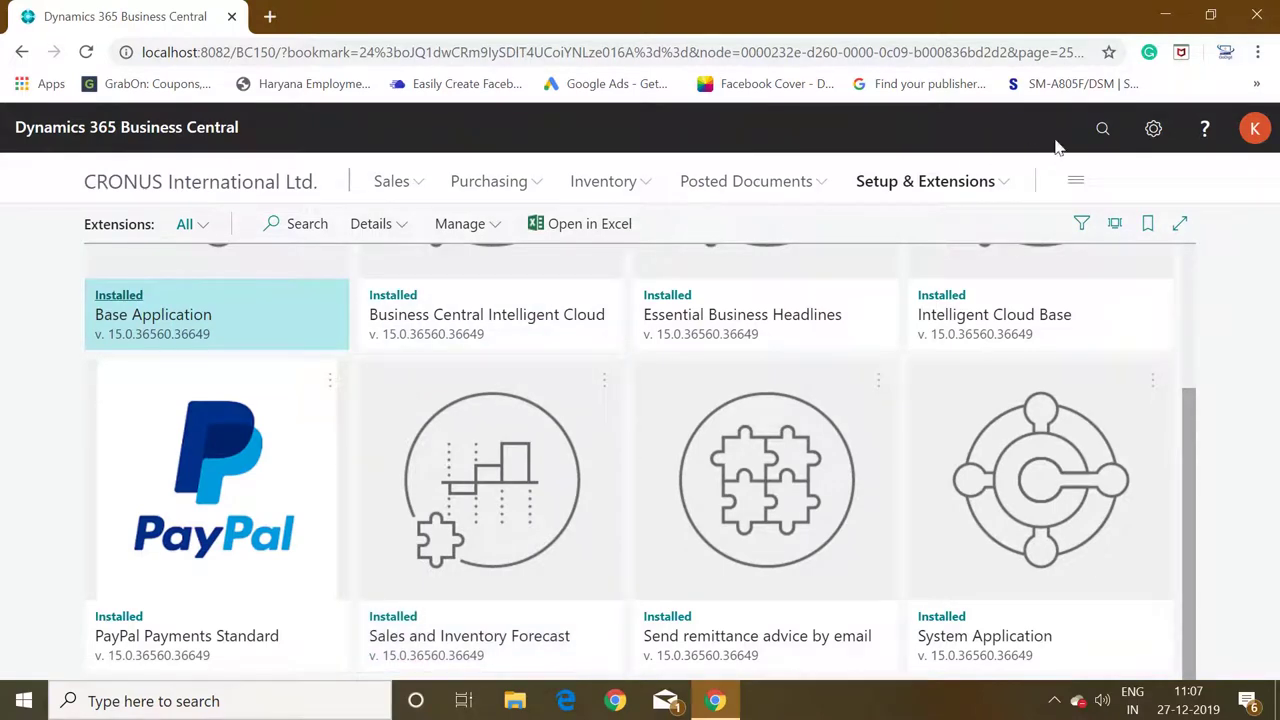
{"action": "left_click", "coordinate": [415, 186]}
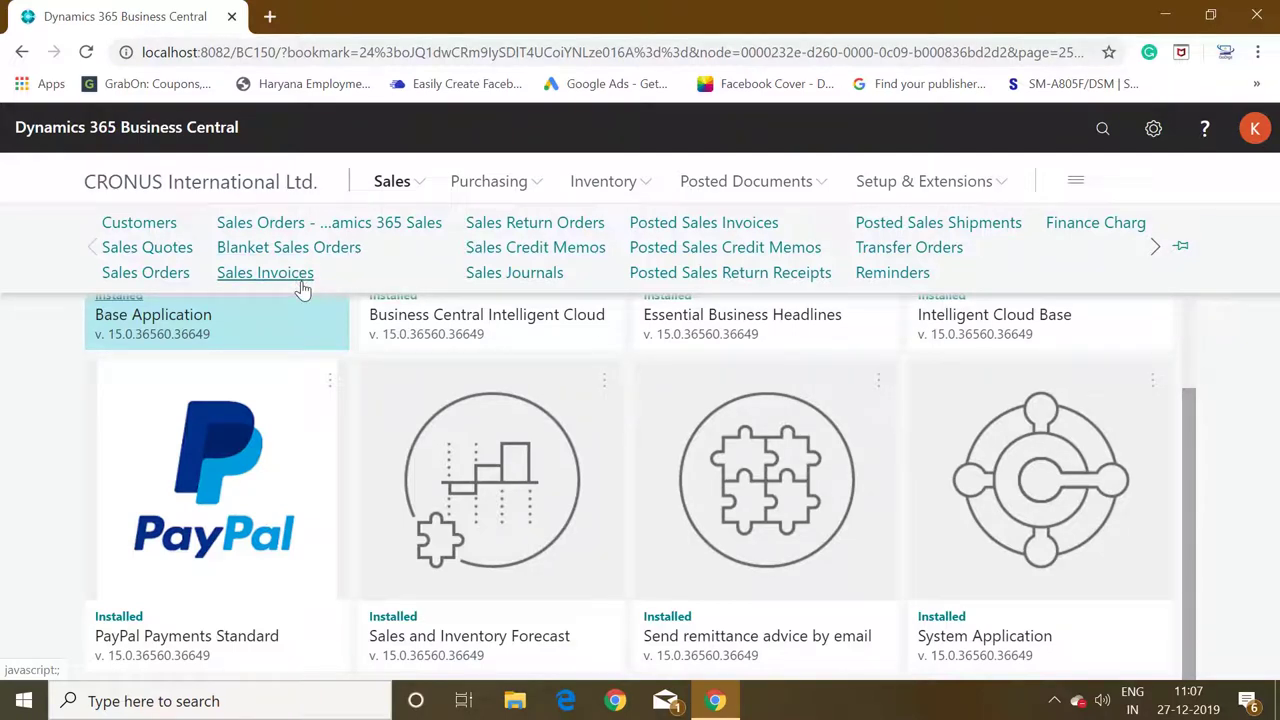
Create a new sales invoice for customer 10000, The Cannon Group PLC.
{"action": "left_click", "coordinate": [265, 273]}
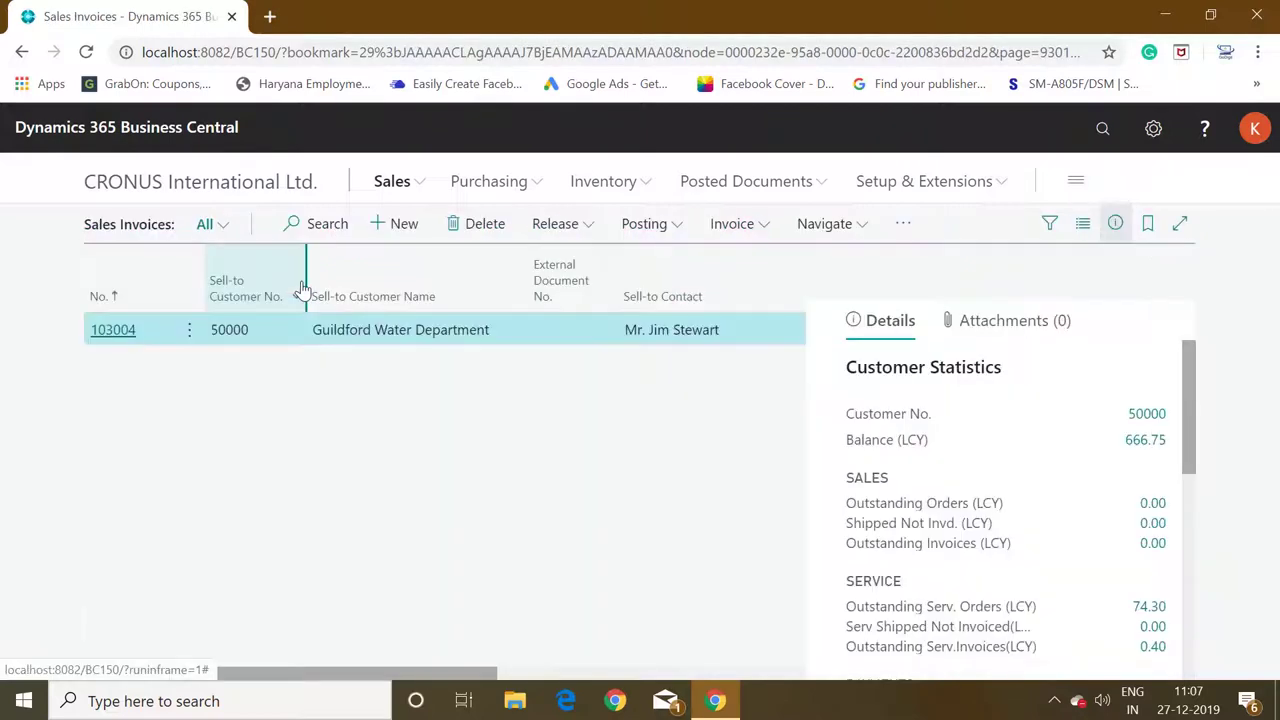
{"action": "left_click", "coordinate": [404, 230]}
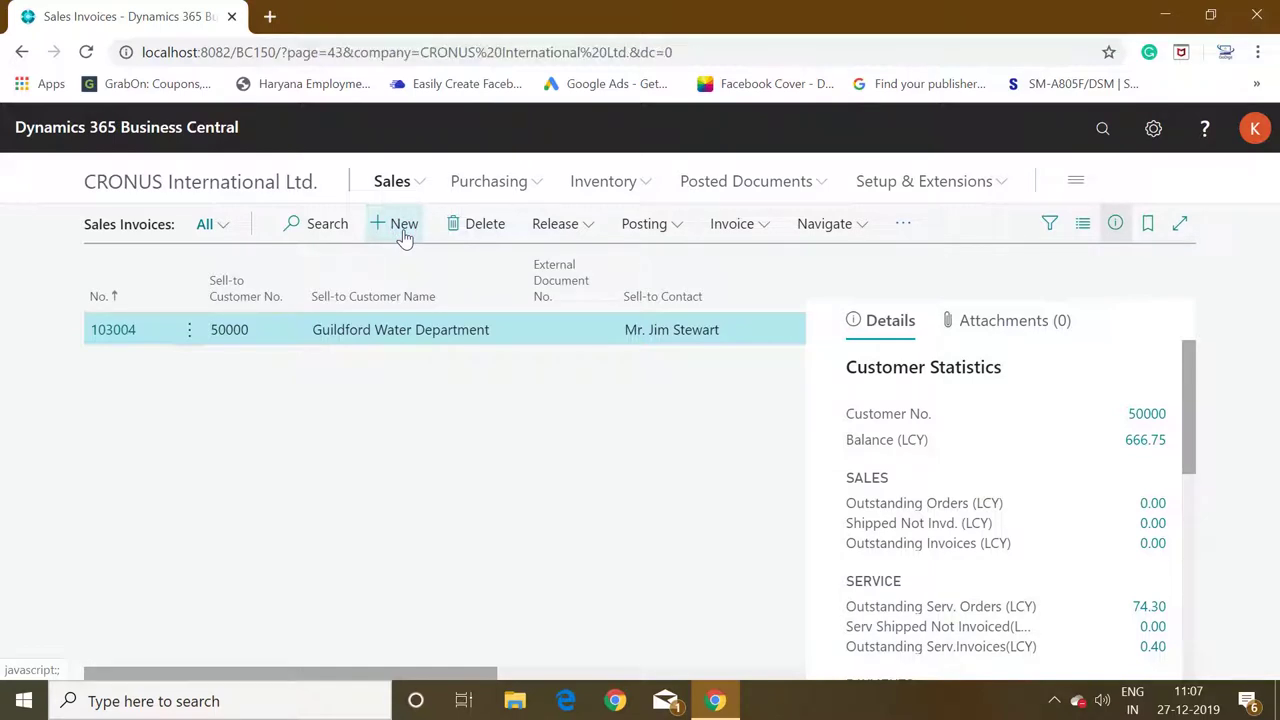
{"action": "type", "text": "10000"}
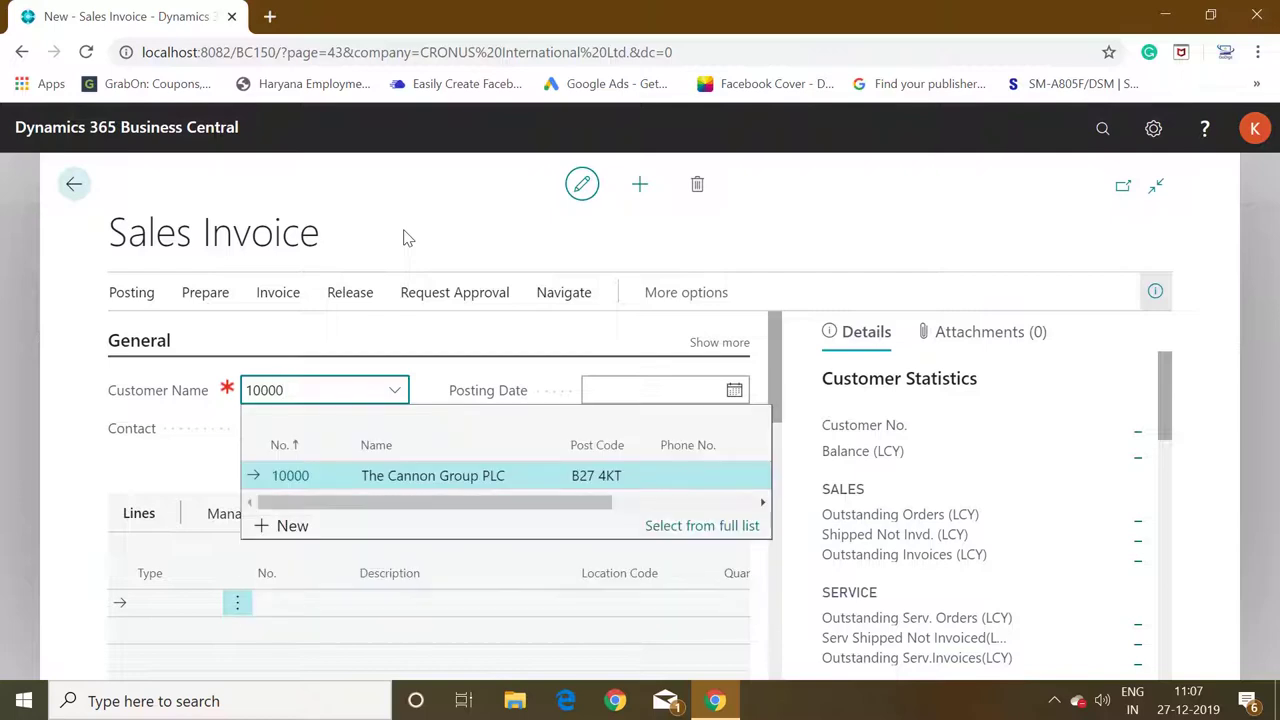
{"action": "left_click", "coordinate": [177, 610]}
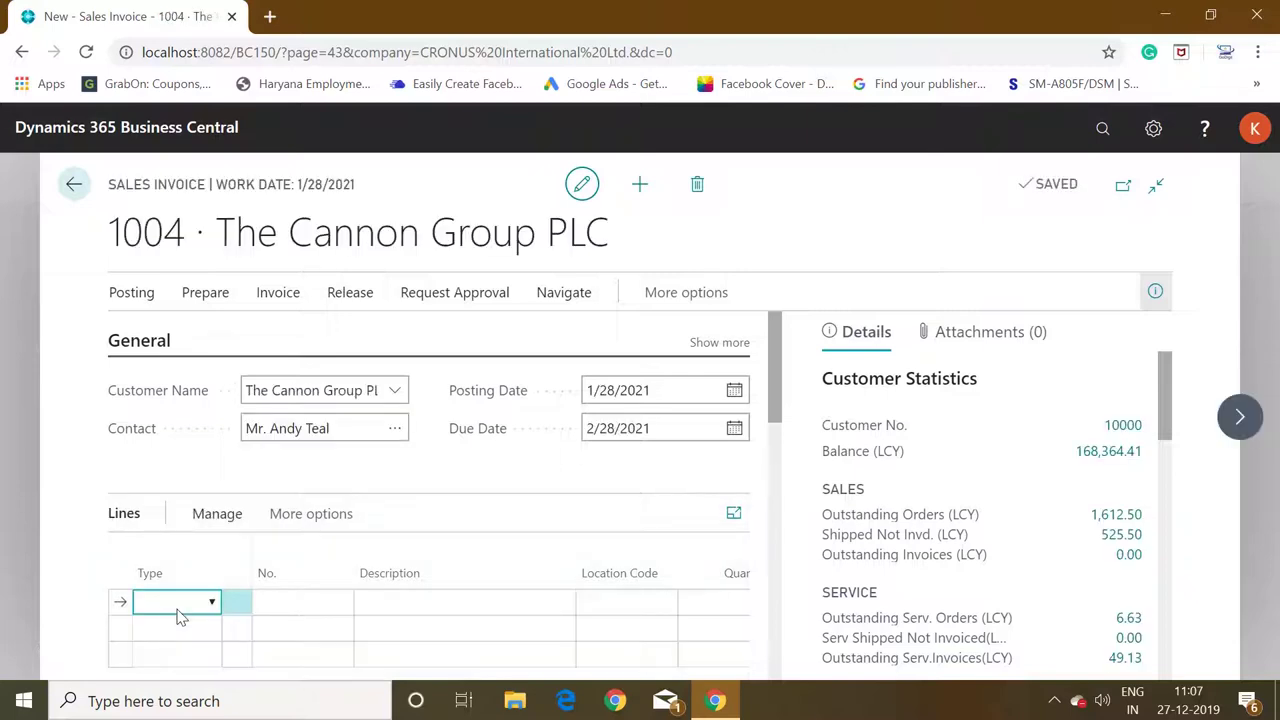
Enter 1234 as the invoice's External Document No.
{"action": "left_click", "coordinate": [717, 343]}
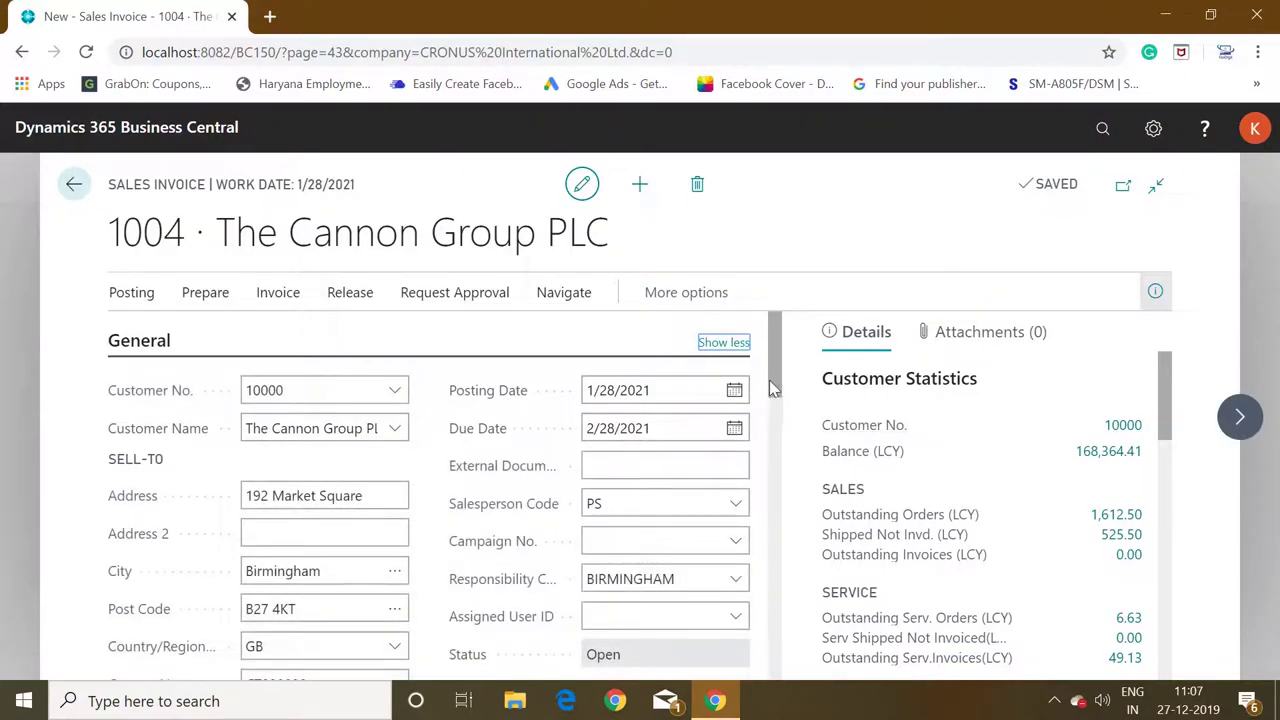
{"action": "left_click", "coordinate": [689, 464]}
{"action": "type", "text": "1234"}
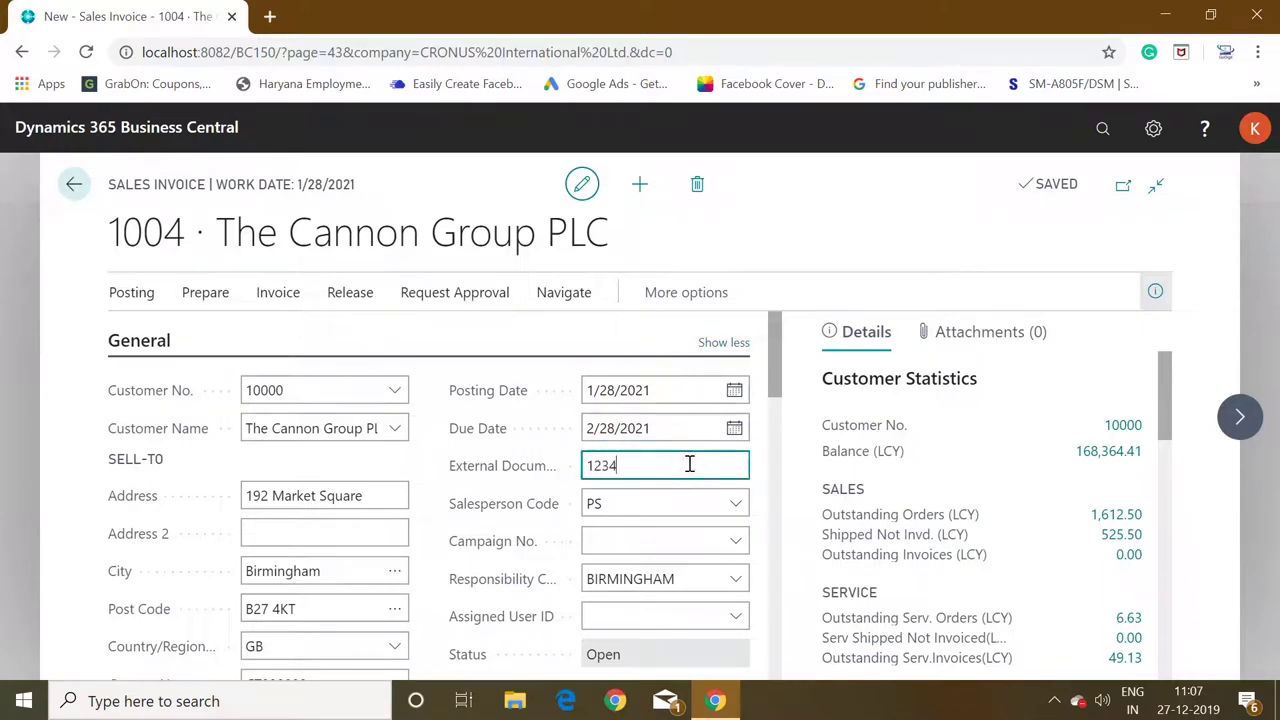
Add an Item line for item 1151 Axle Front Wheel.
{"action": "left_click_drag", "start_coordinate": [776, 358], "coordinate": [770, 470]}
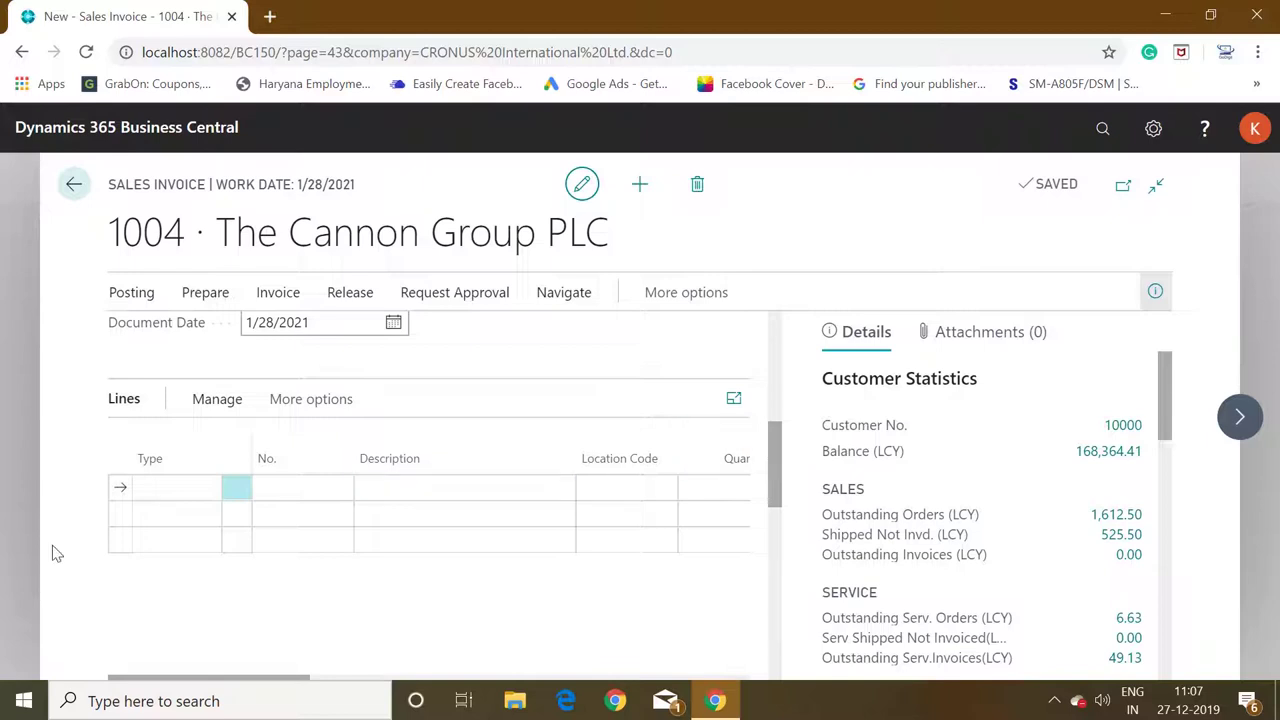
{"action": "left_click", "coordinate": [165, 489]}
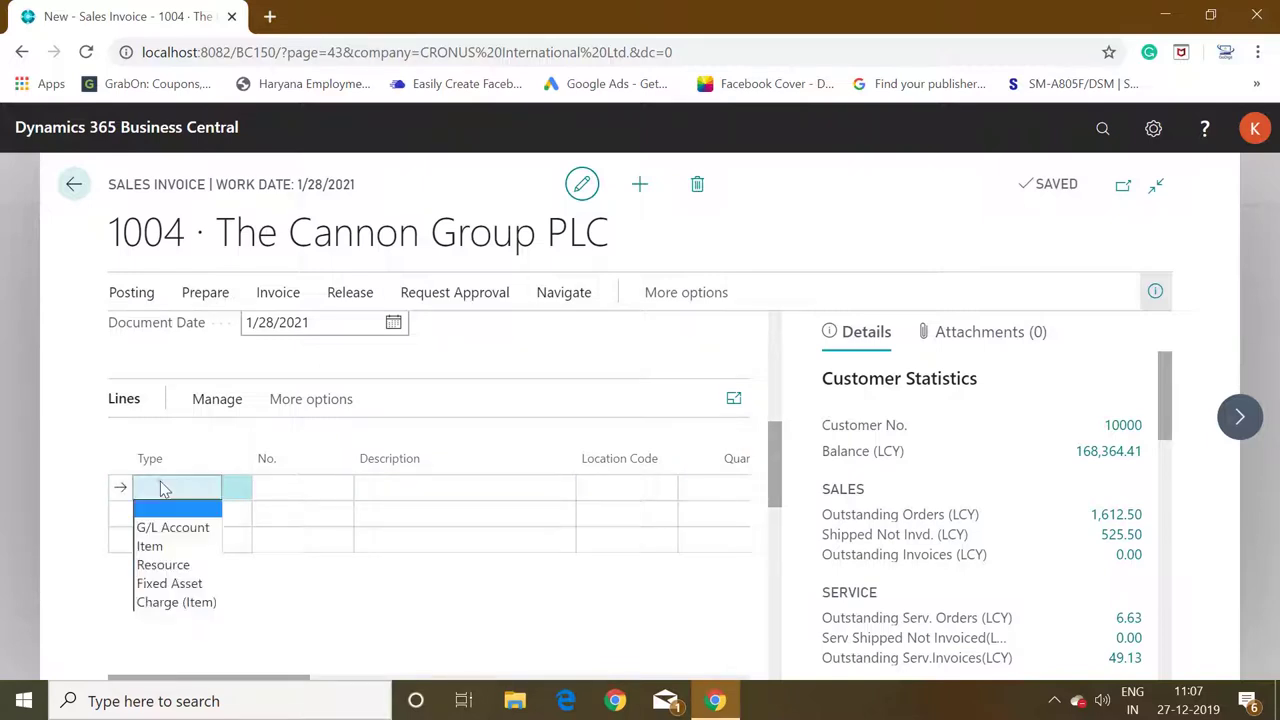
{"action": "left_click", "coordinate": [162, 545]}
{"action": "left_click", "coordinate": [310, 485]}
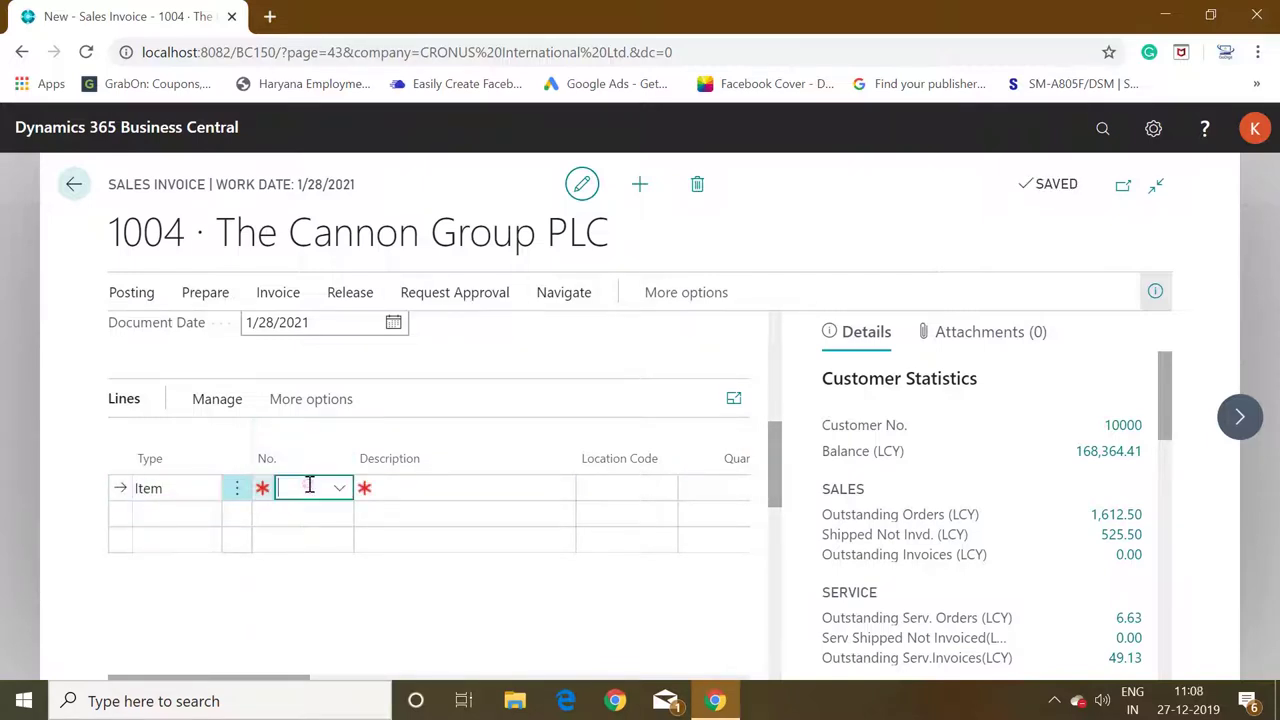
{"action": "type", "text": "1134"}
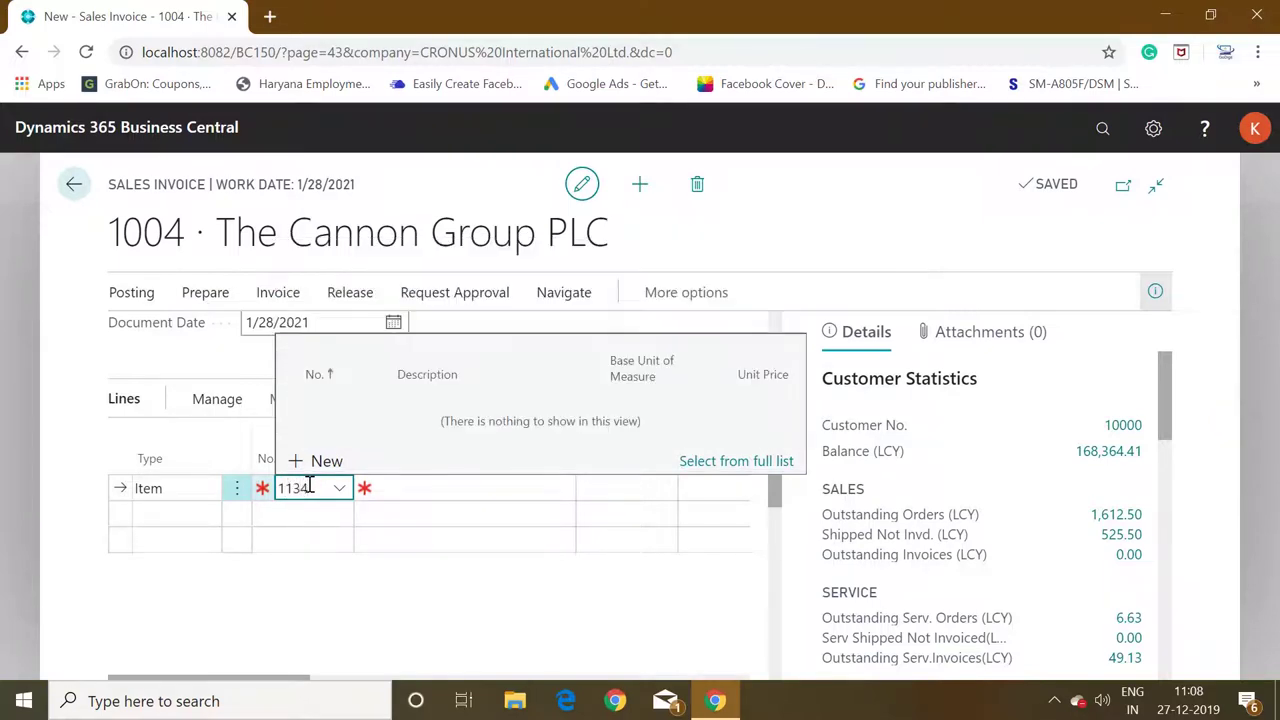
{"action": "key", "text": "BackSpace"}
{"action": "key", "text": "BackSpace"}
{"action": "key", "text": "Down"}
{"action": "key", "text": "Down"}
{"action": "key", "text": "Down"}
{"action": "key", "text": "Down"}
{"action": "key", "text": "Down"}
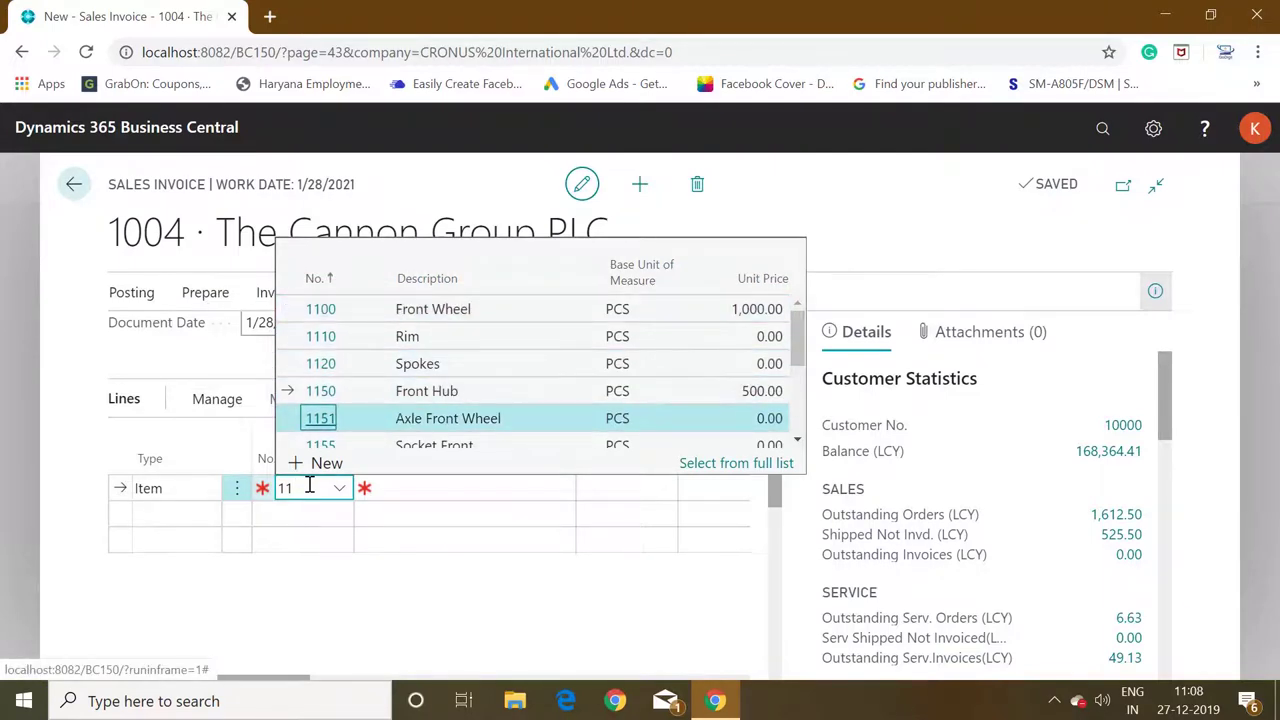
{"action": "key", "text": "Return"}
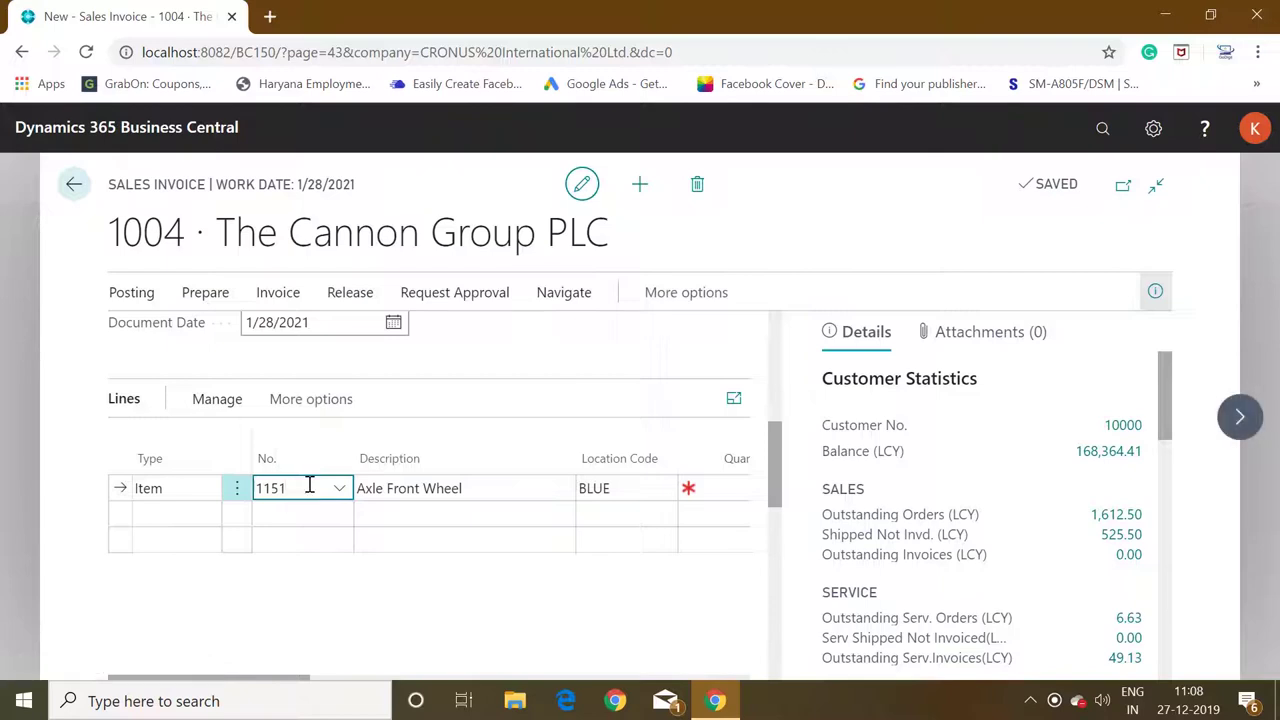
{"action": "key", "text": "Return"}
Set the line quantity to 1 and unit price to 100, dismissing the inventory warning.
{"action": "key", "text": "Return"}
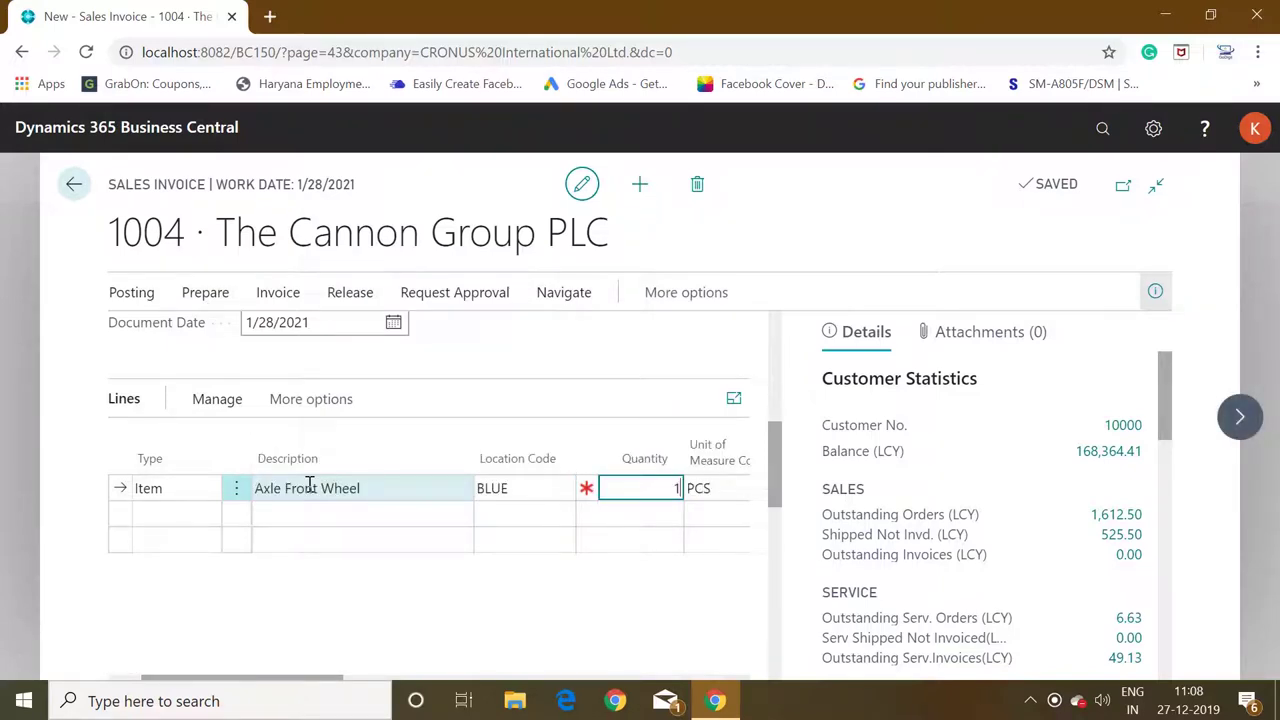
{"action": "type", "text": "1"}
{"action": "key", "text": "Return"}
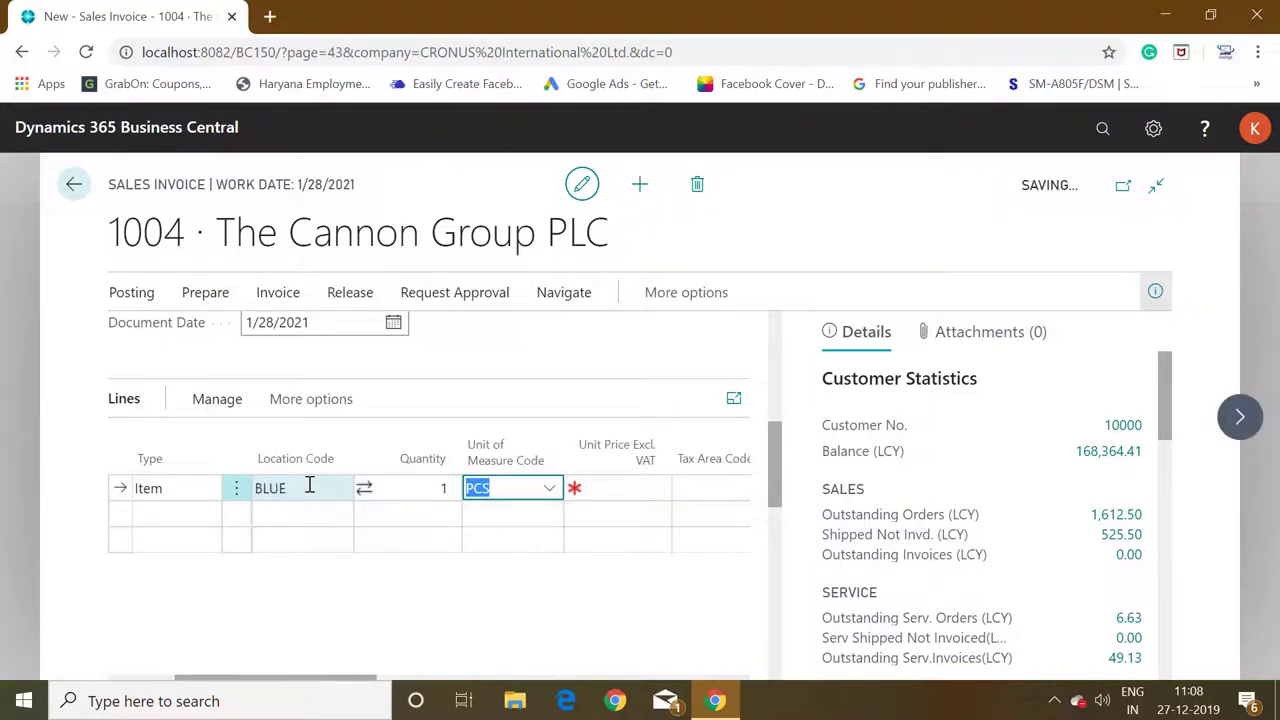
{"action": "key", "text": "Return"}
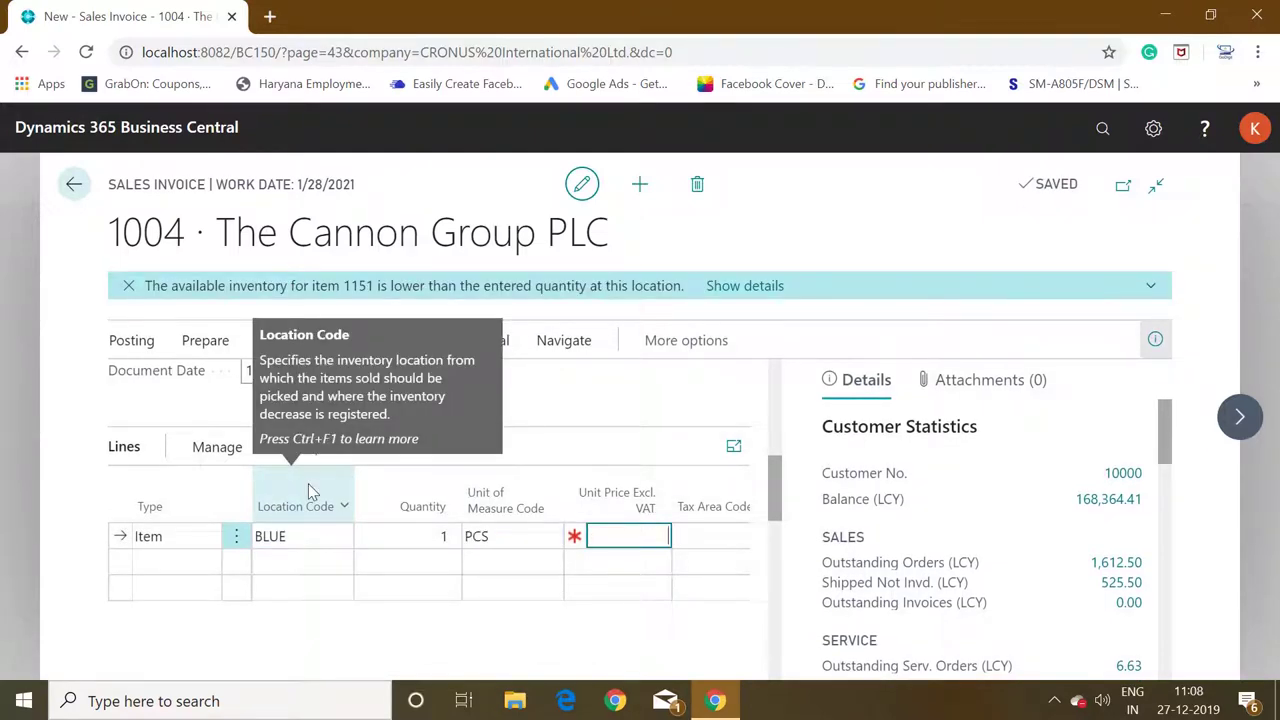
{"action": "type", "text": "100"}
{"action": "key", "text": "Return"}
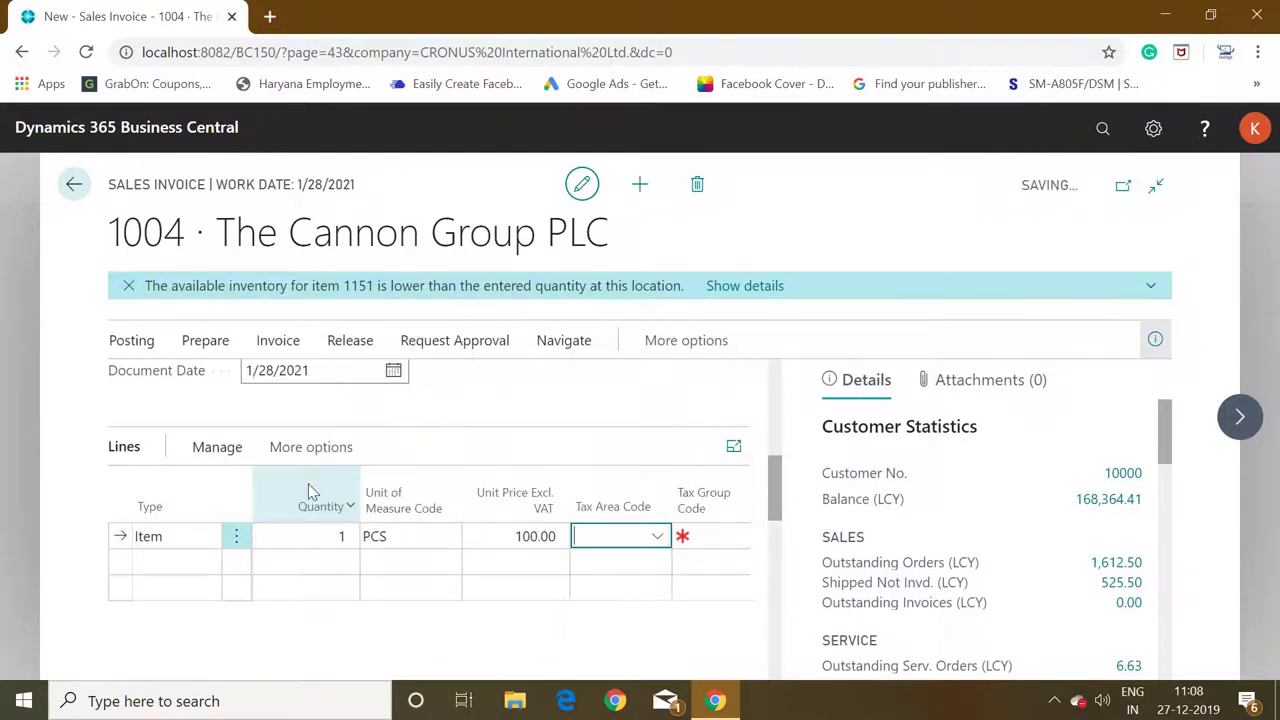
{"action": "left_click", "coordinate": [128, 287]}
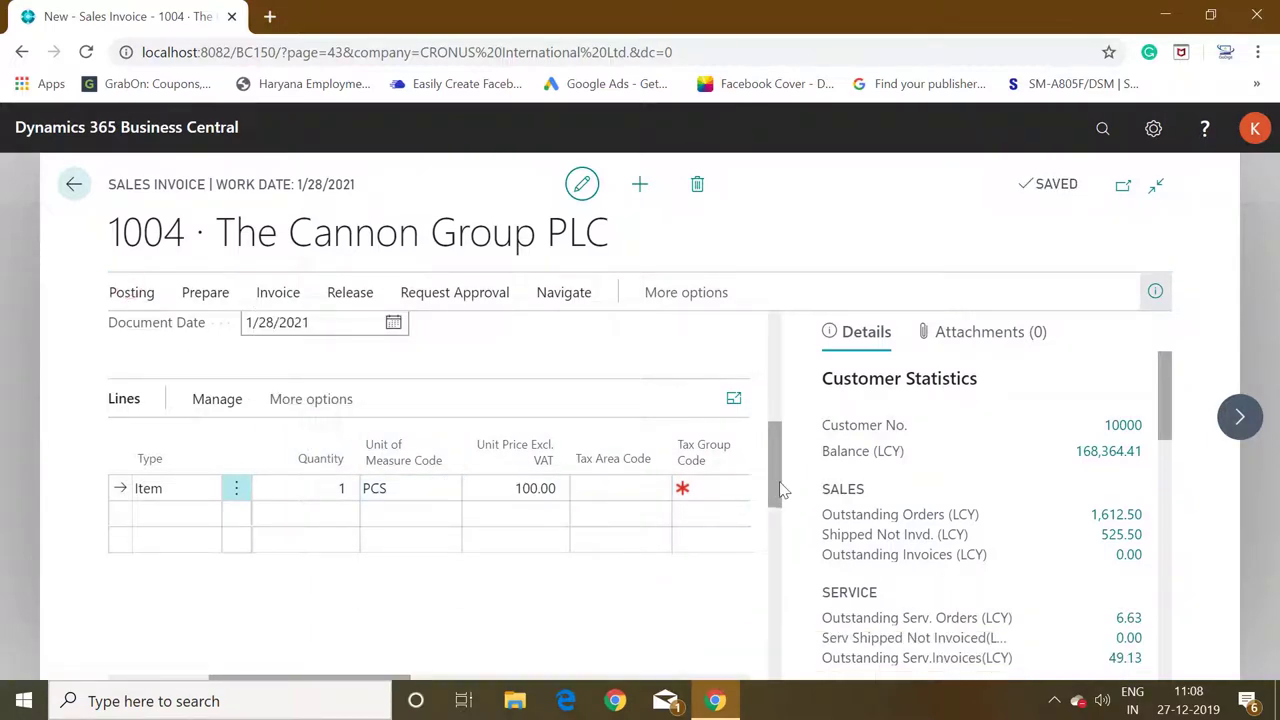
Select PayPal Payments Standard as the invoice's payment service under Invoice Details.
{"action": "left_click_drag", "start_coordinate": [782, 490], "coordinate": [767, 603]}
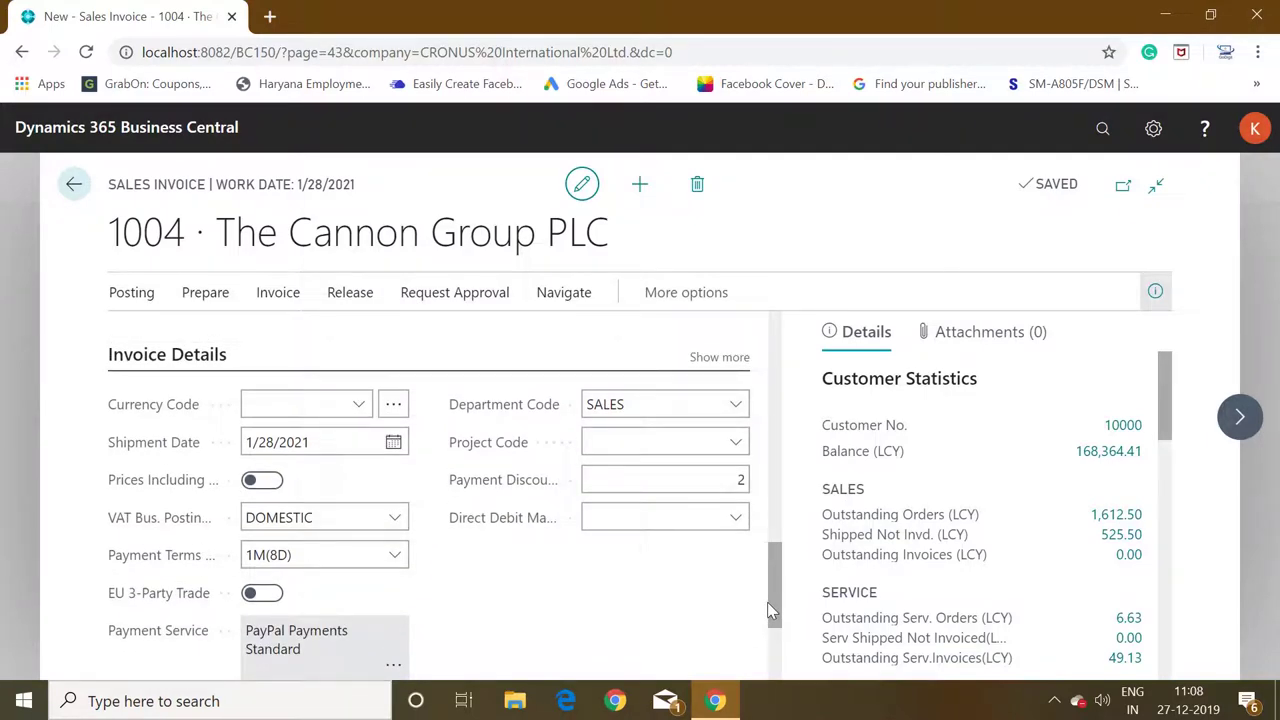
{"action": "scroll", "coordinate": [768, 605], "scroll_direction": "down", "scroll_amount": 2}
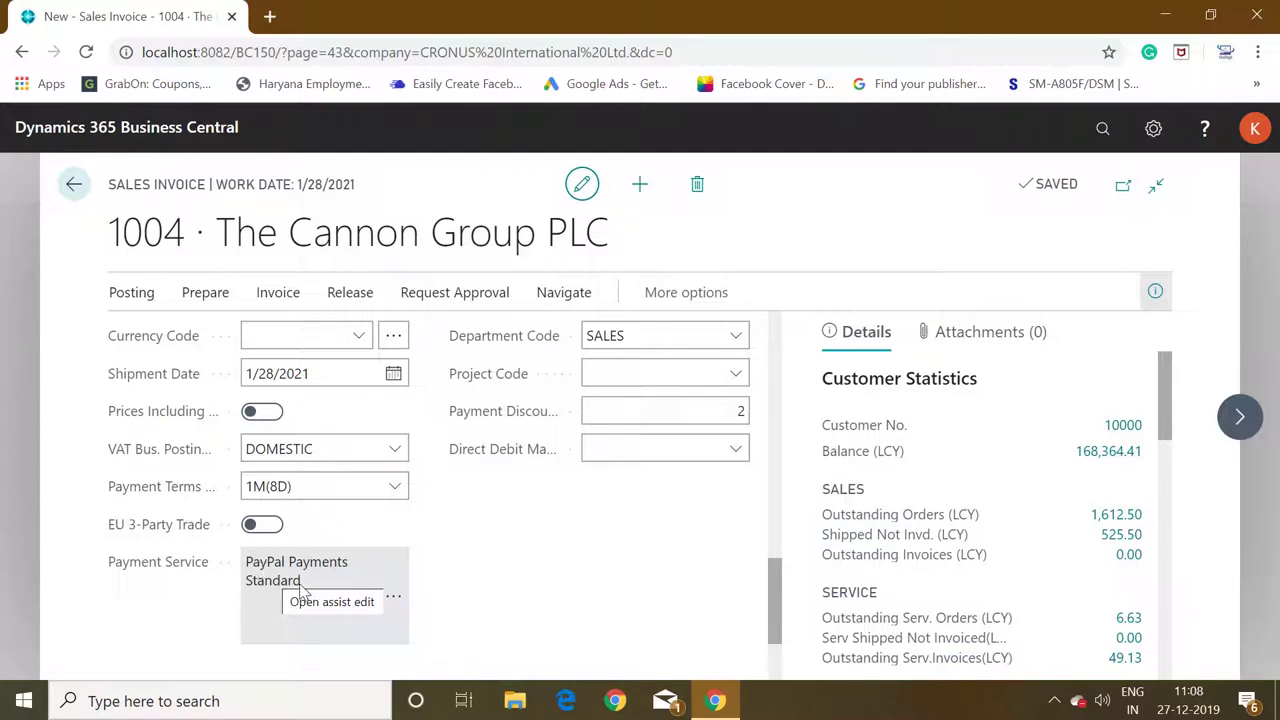
{"action": "left_click", "coordinate": [396, 604]}
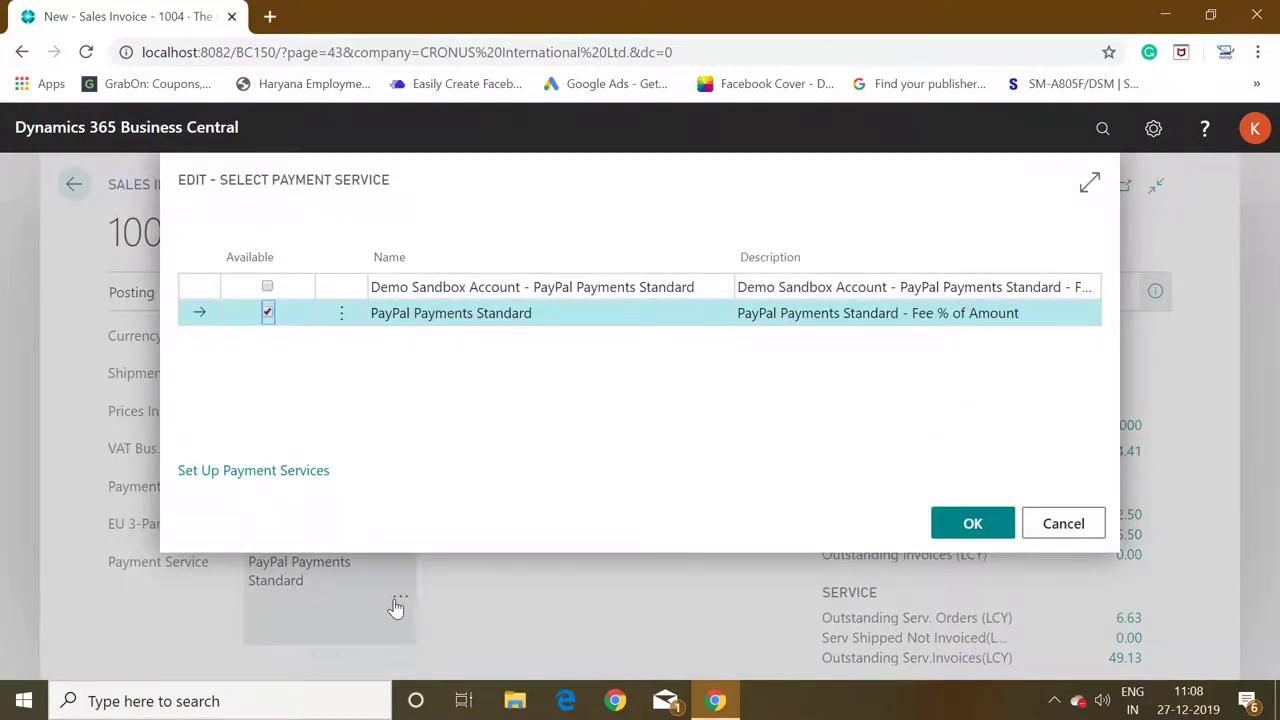
{"action": "left_click", "coordinate": [1043, 523]}
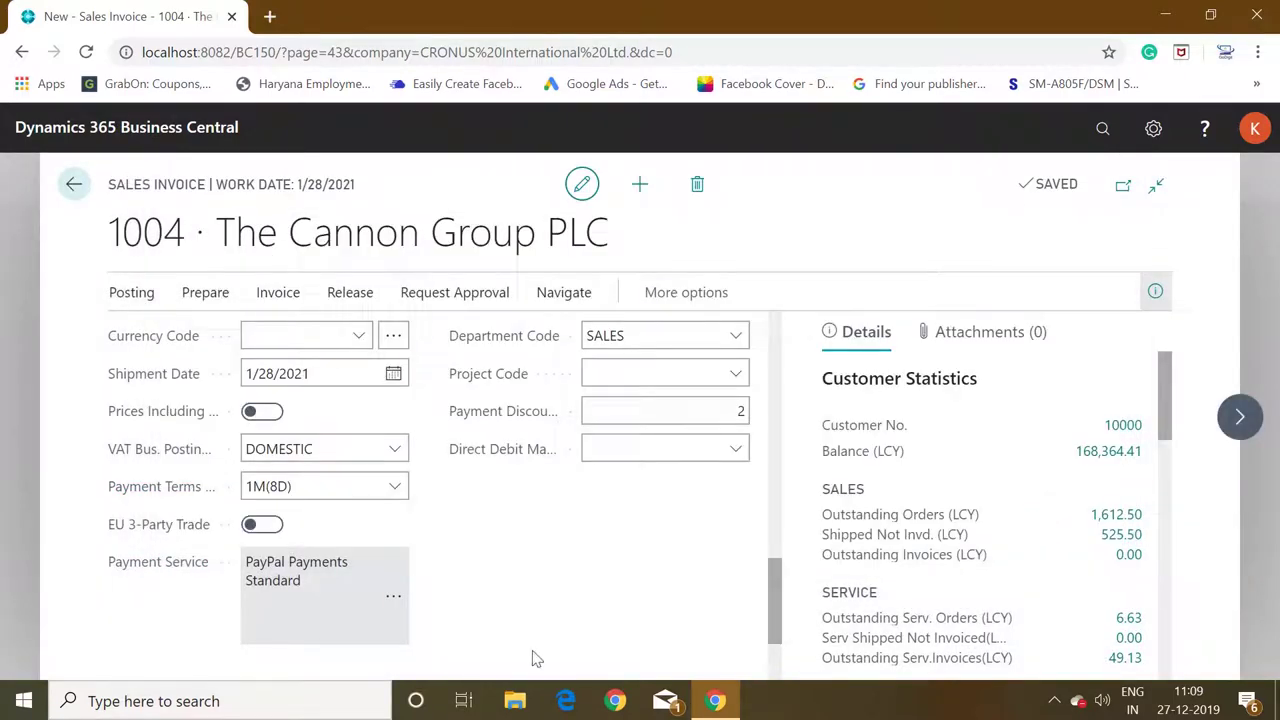
{"action": "left_click", "coordinate": [394, 598]}
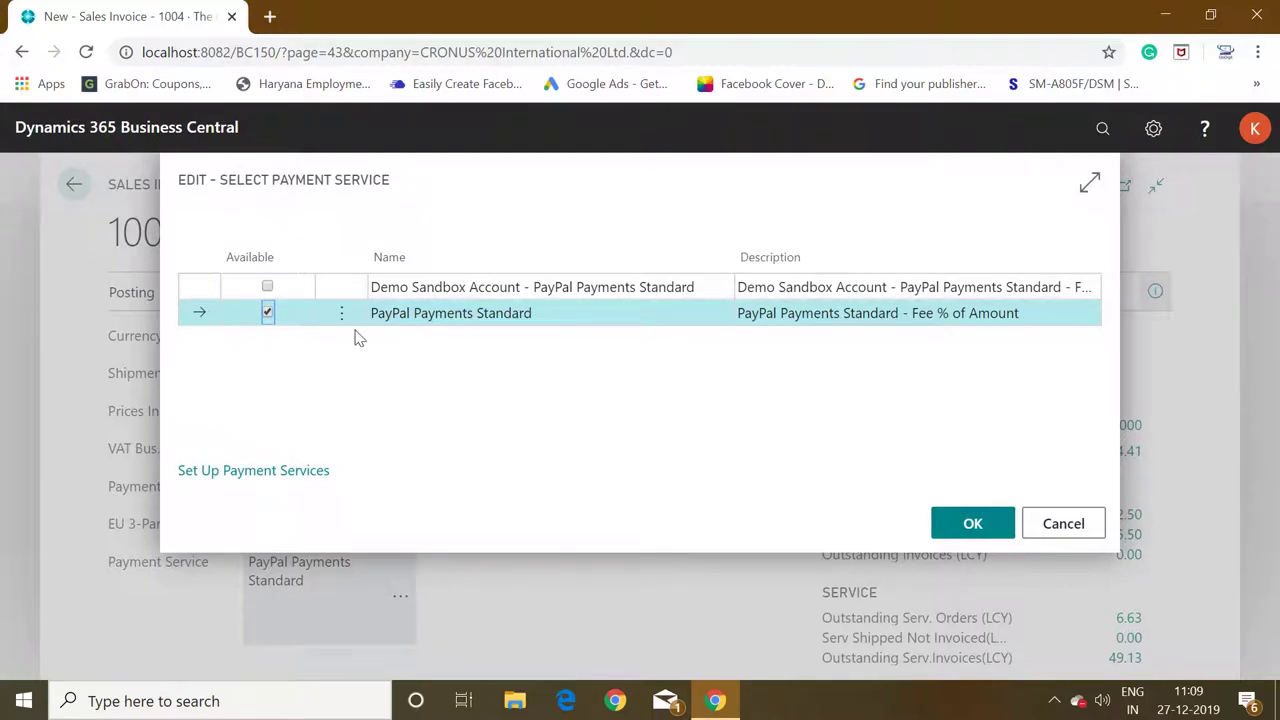
{"action": "left_click", "coordinate": [471, 288]}
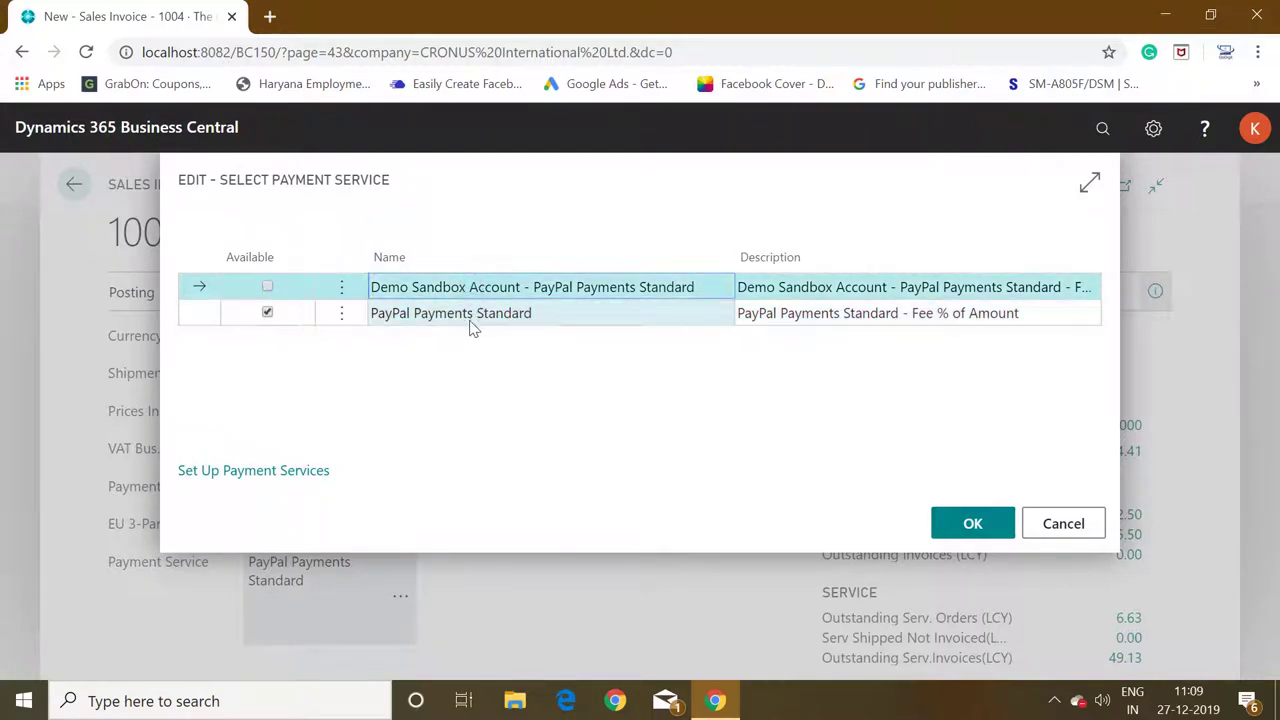
{"action": "left_click", "coordinate": [471, 318]}
{"action": "left_click", "coordinate": [960, 527]}
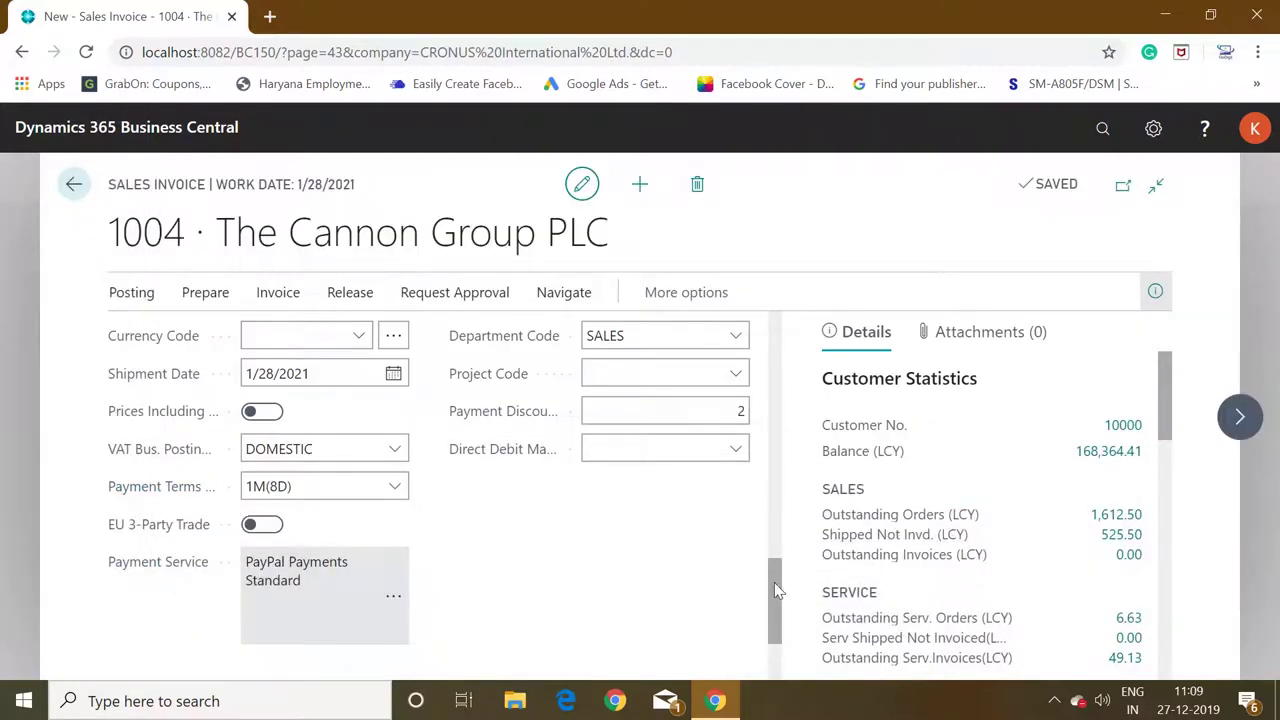
Release invoice 1004 so its status becomes Released, then show the Posting actions.
{"action": "left_click_drag", "start_coordinate": [774, 582], "coordinate": [786, 326]}
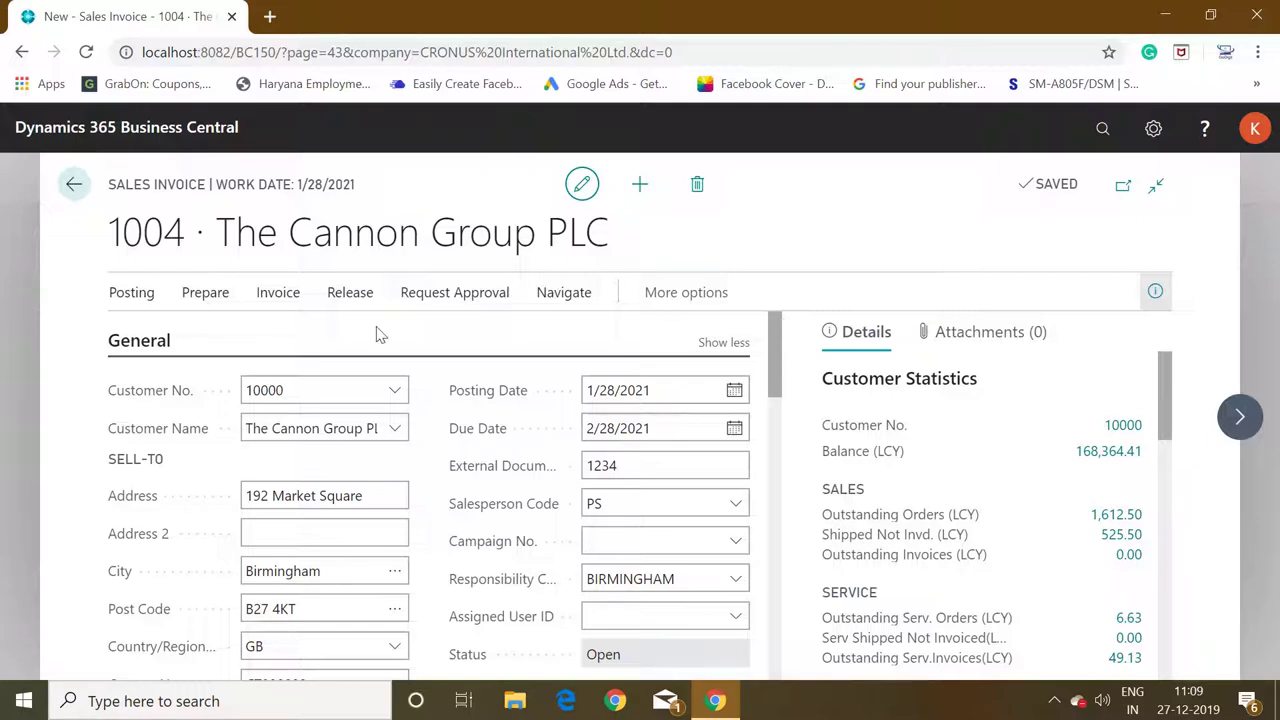
{"action": "left_click", "coordinate": [351, 296]}
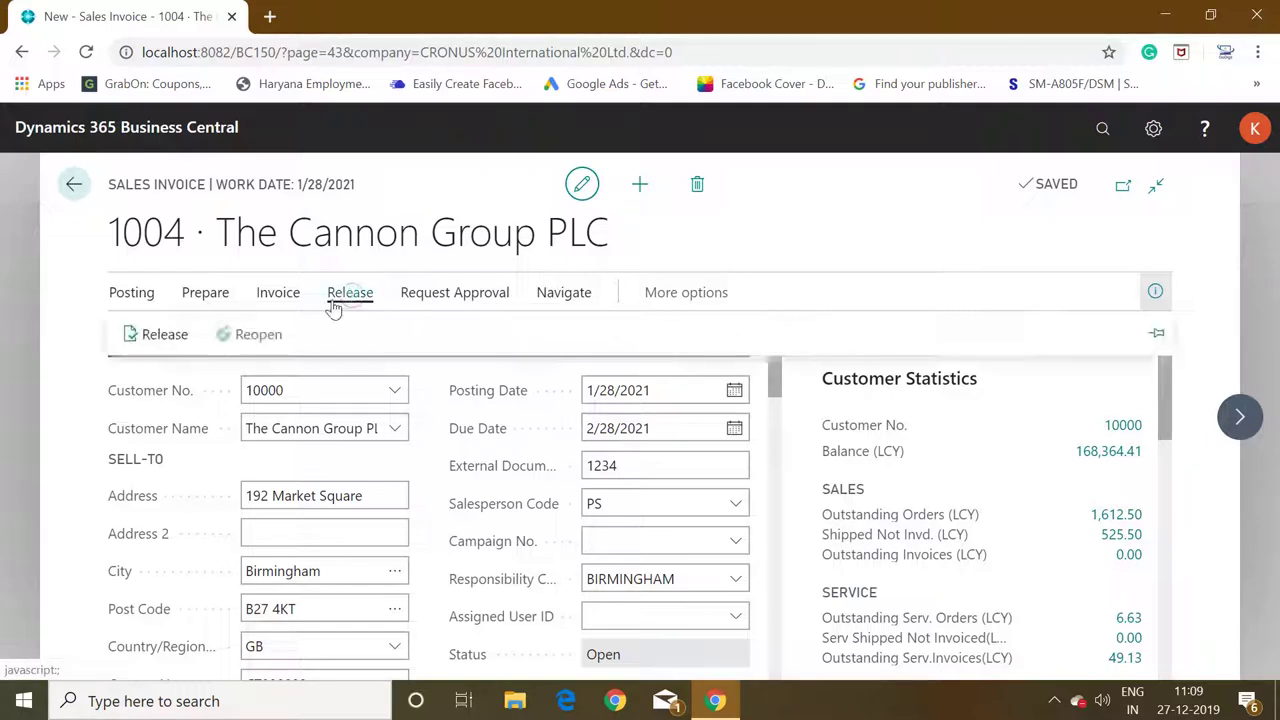
{"action": "left_click", "coordinate": [184, 338]}
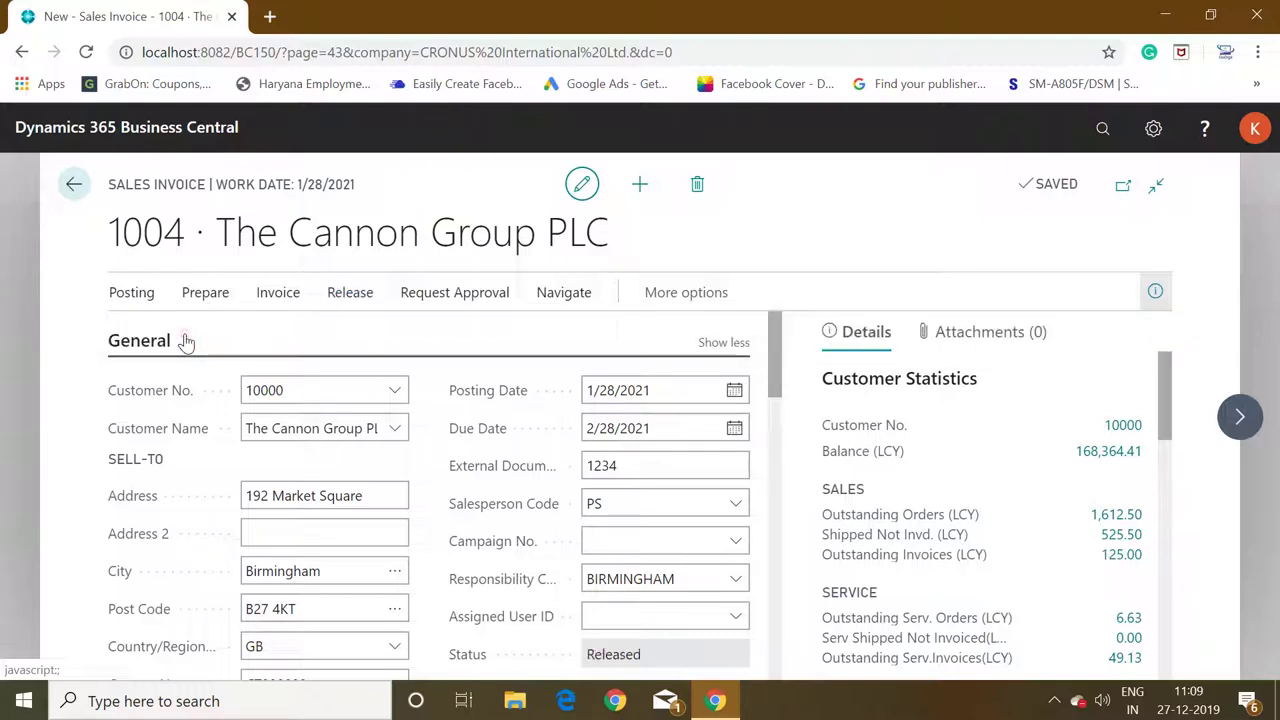
{"action": "left_click", "coordinate": [140, 294]}
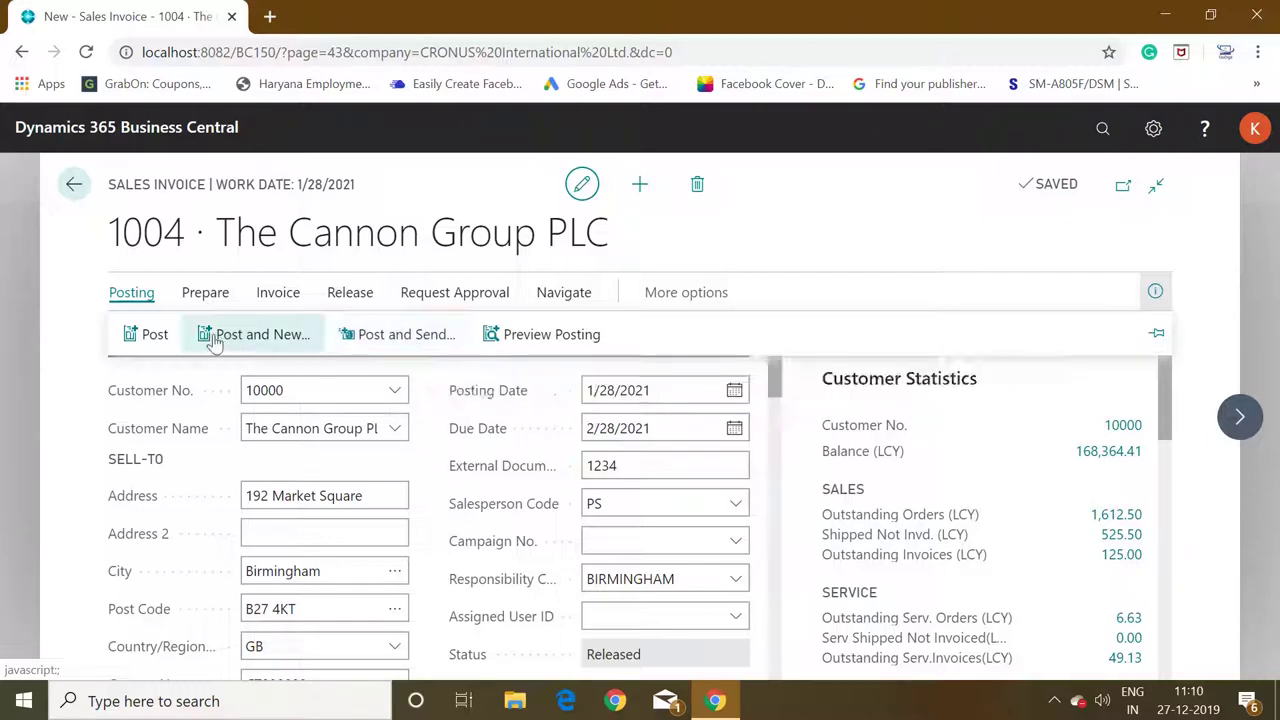
Post invoice 1004 and open the resulting Posted Sales Invoice 103032.
{"action": "left_click", "coordinate": [155, 336]}
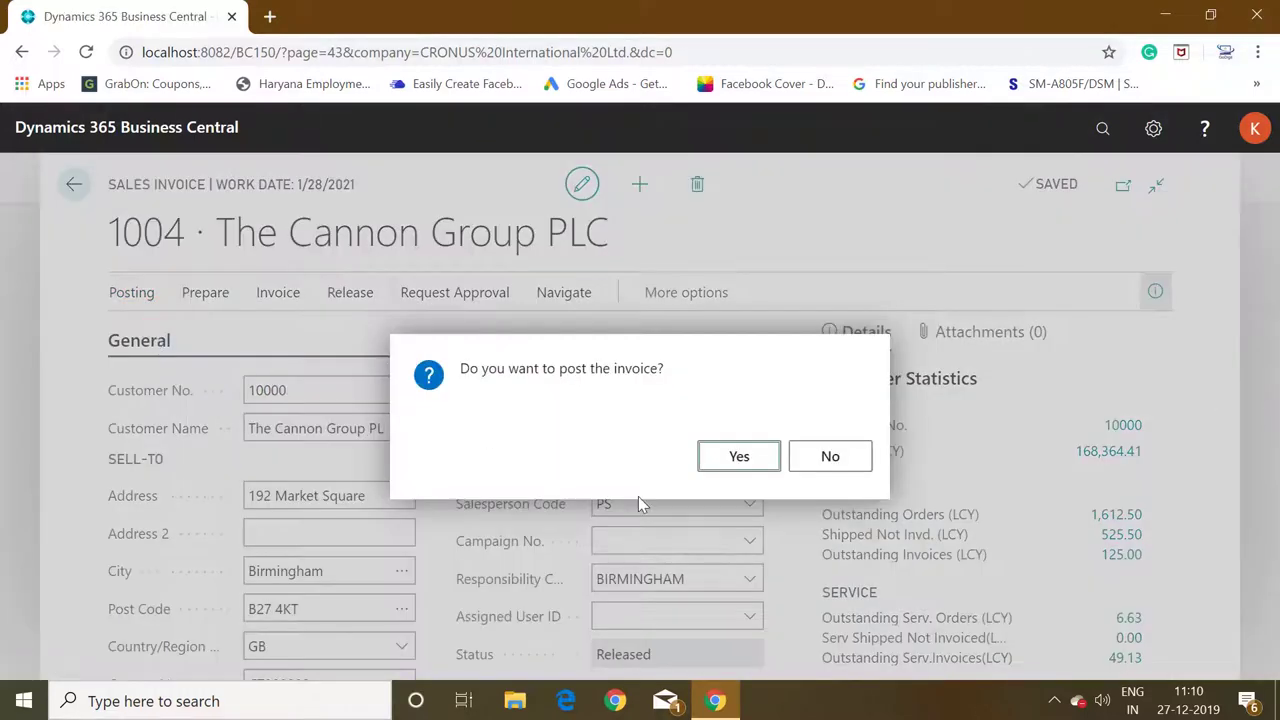
{"action": "left_click", "coordinate": [728, 458]}
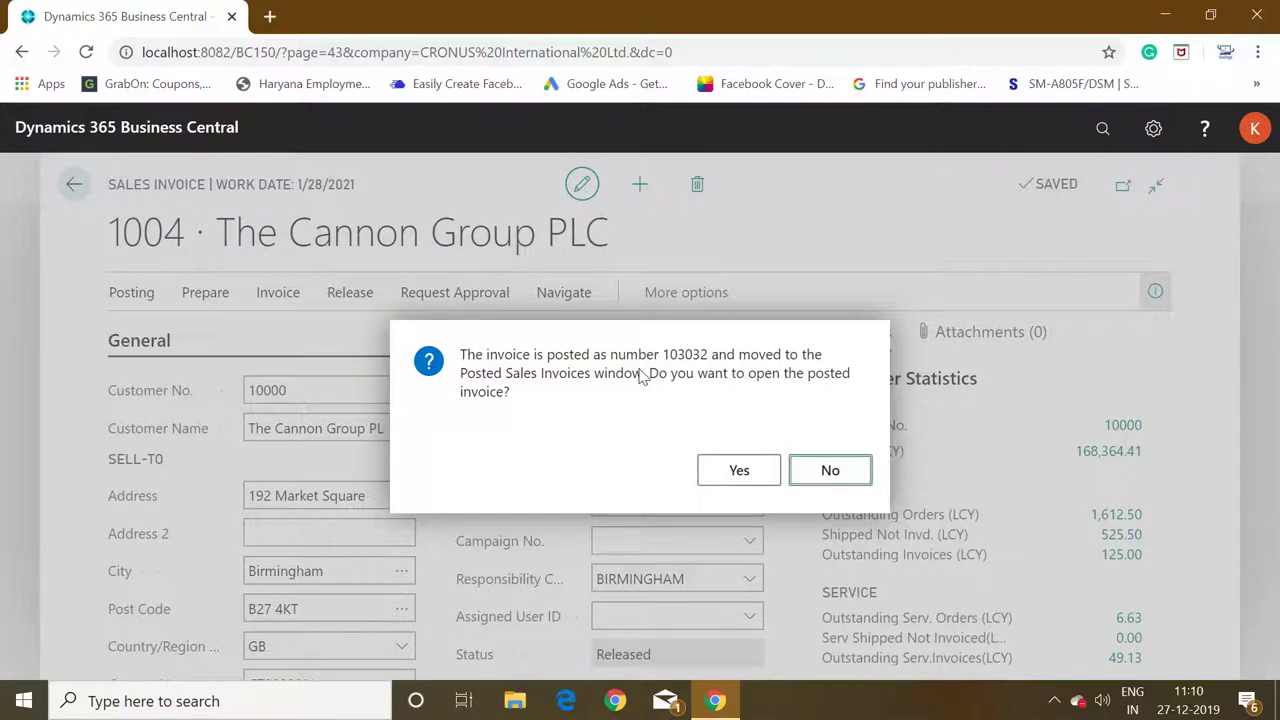
{"action": "left_click", "coordinate": [733, 487]}
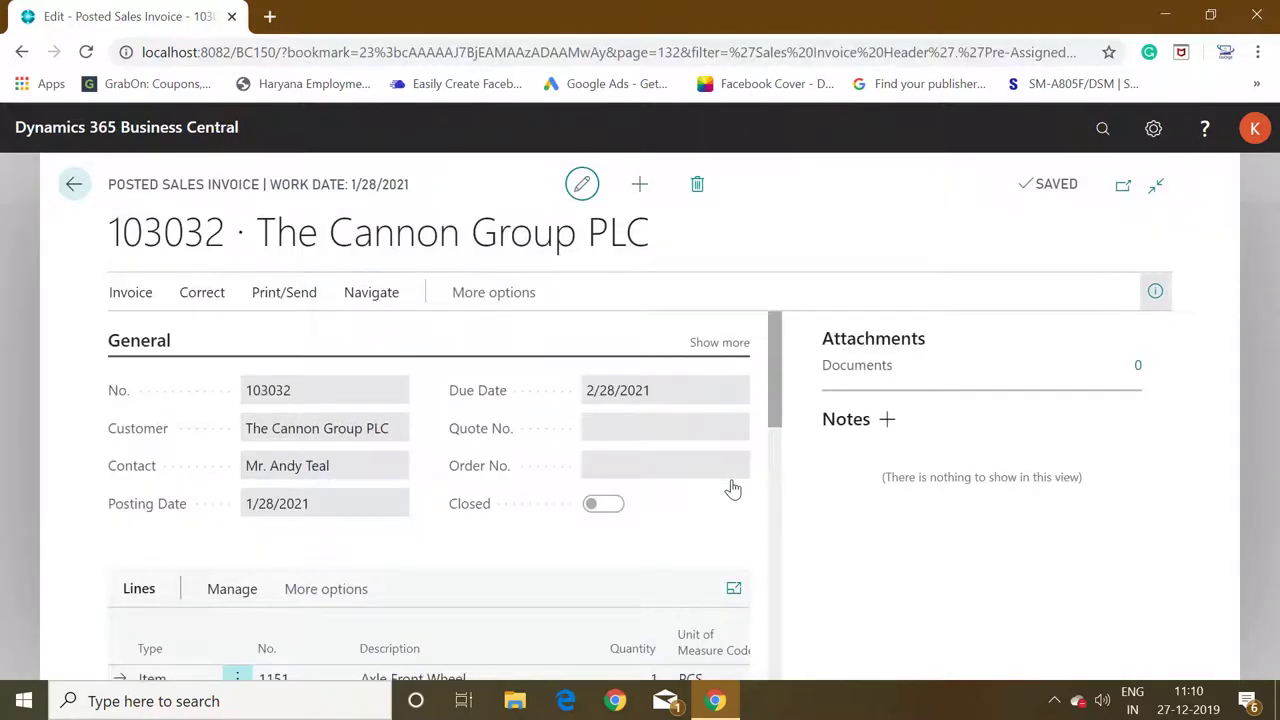
Preview posted invoice 103032 as a Sales - Invoice report.
{"action": "left_click", "coordinate": [284, 293]}
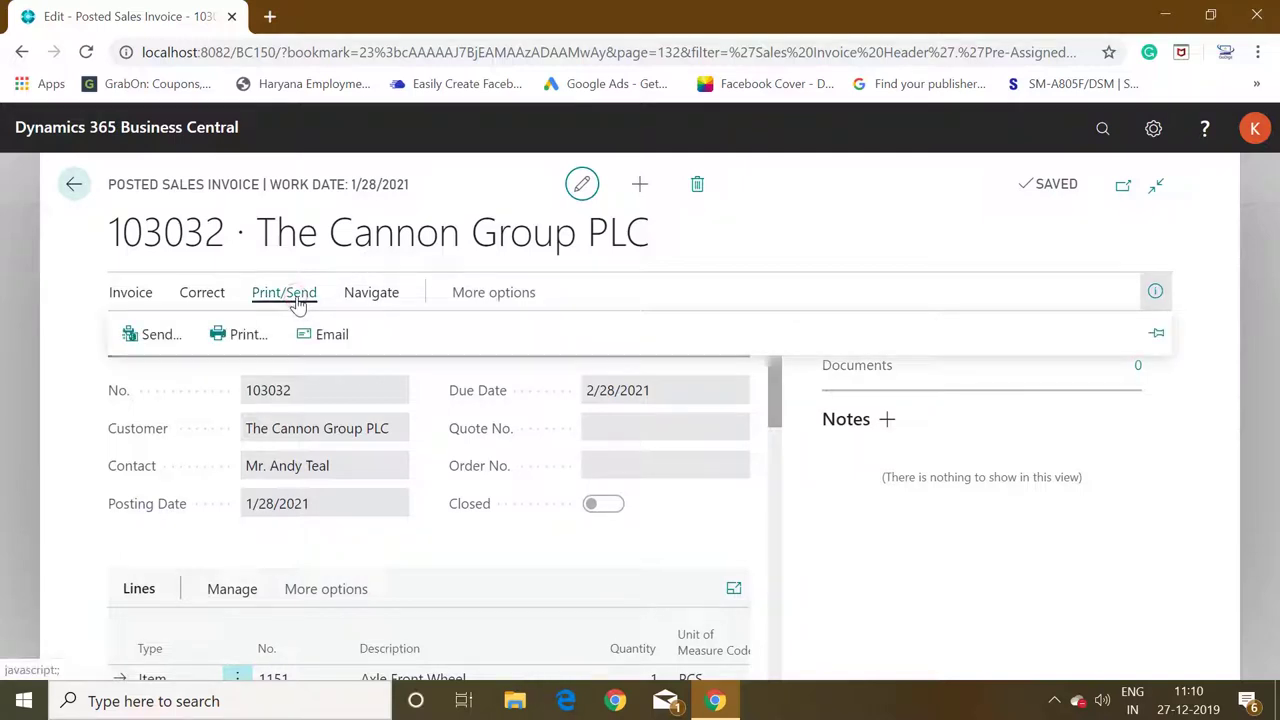
{"action": "left_click", "coordinate": [247, 335]}
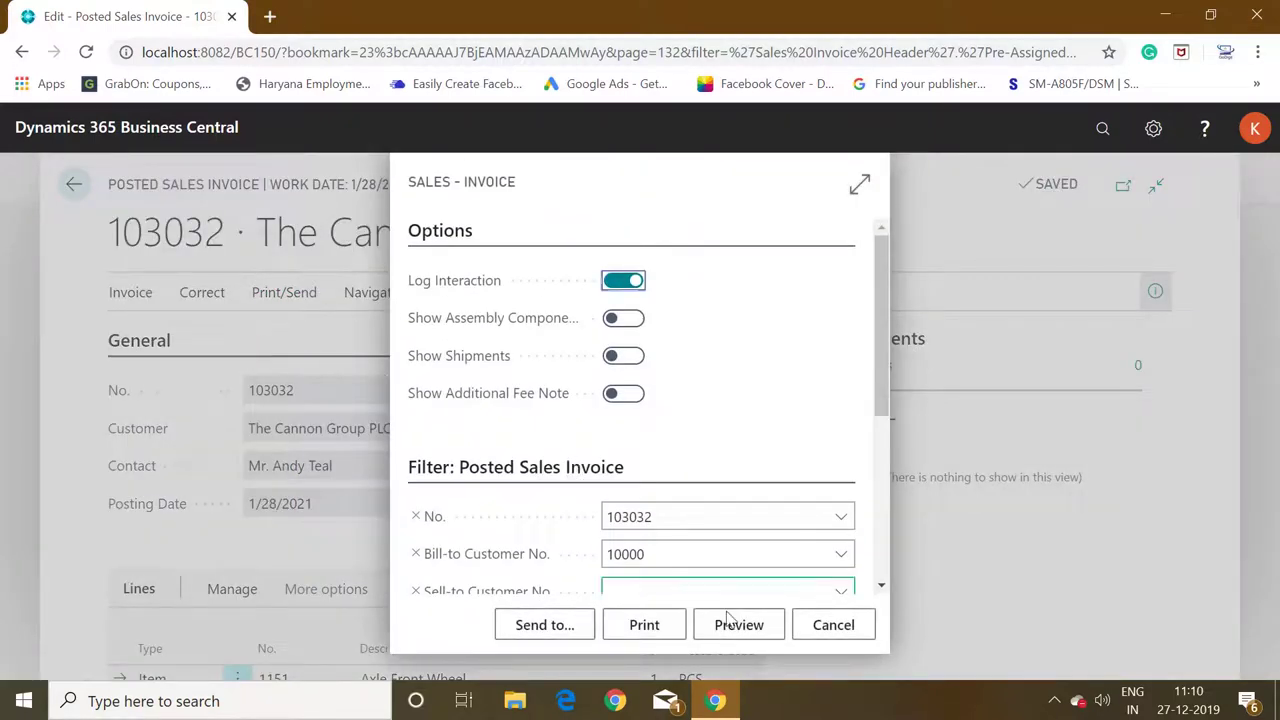
{"action": "left_click", "coordinate": [727, 627]}
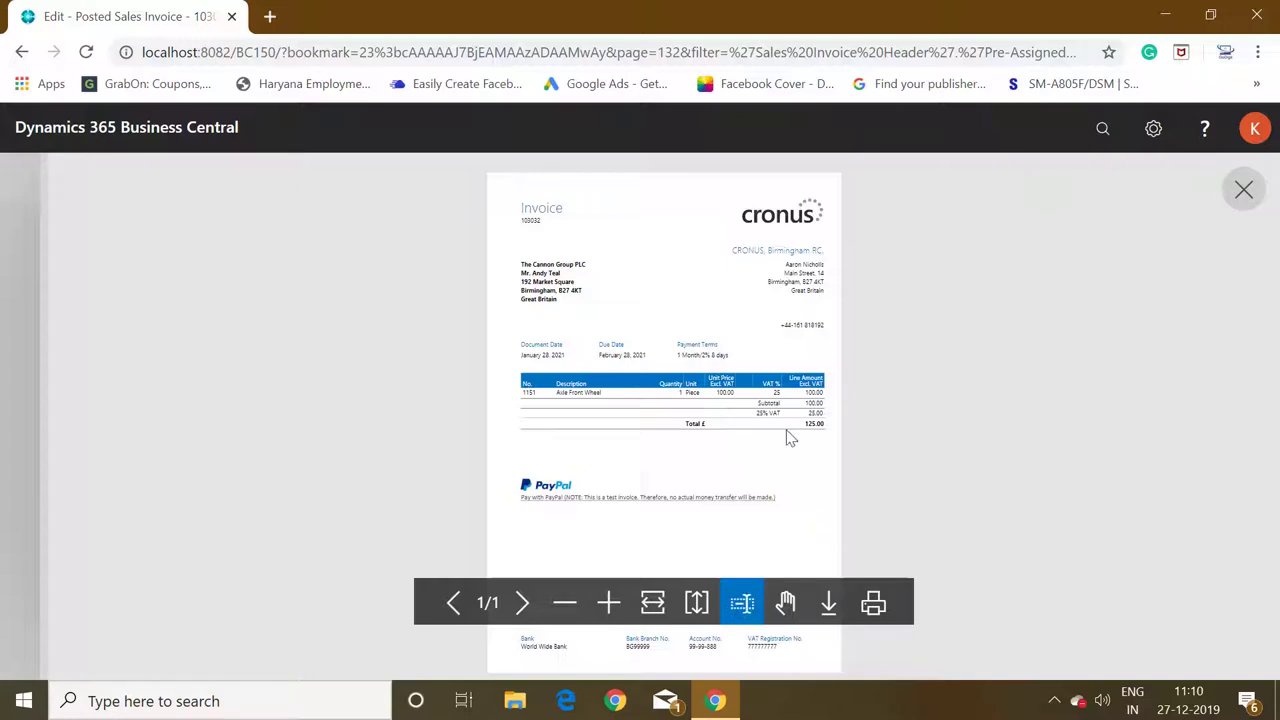
Zoom into the report preview to read the 125.00 total and Pay with PayPal link.
{"action": "left_click", "coordinate": [610, 603]}
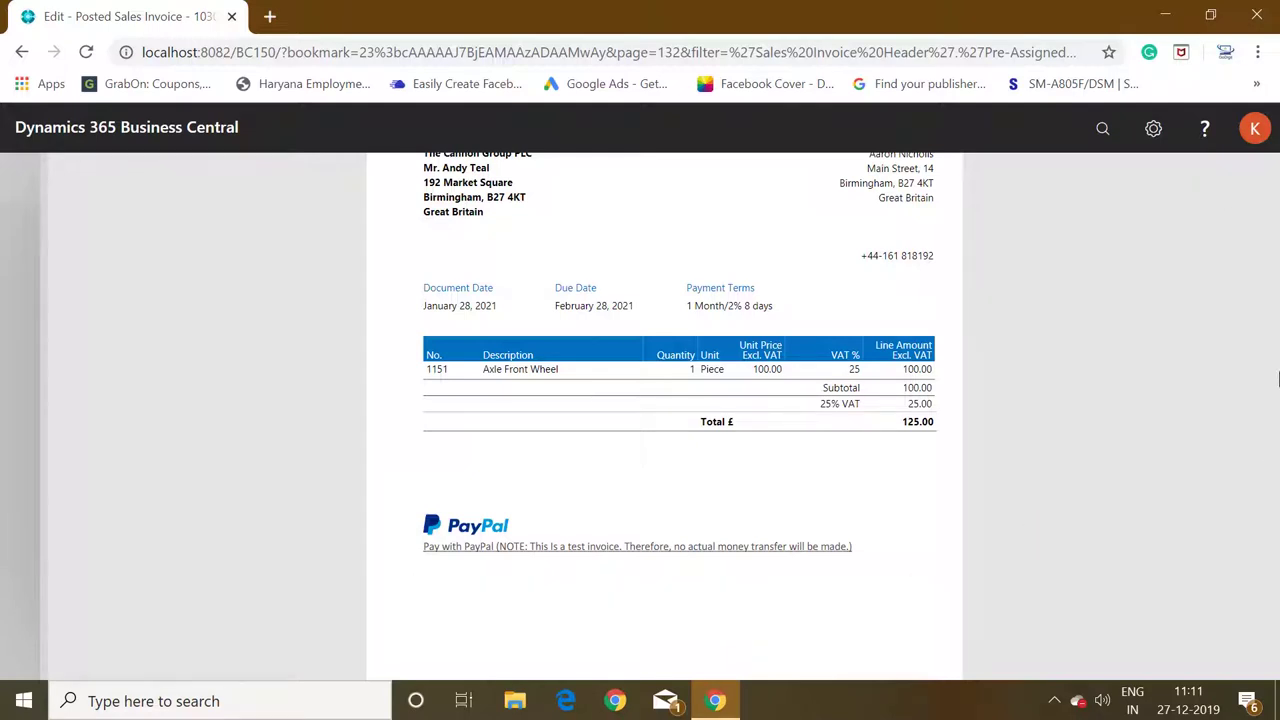
{"action": "scroll", "coordinate": [1278, 378], "scroll_direction": "up", "scroll_amount": 3}
{"action": "scroll", "coordinate": [1278, 378], "scroll_direction": "down", "scroll_amount": 2}
{"action": "scroll", "coordinate": [1278, 378], "scroll_direction": "down", "scroll_amount": 1}
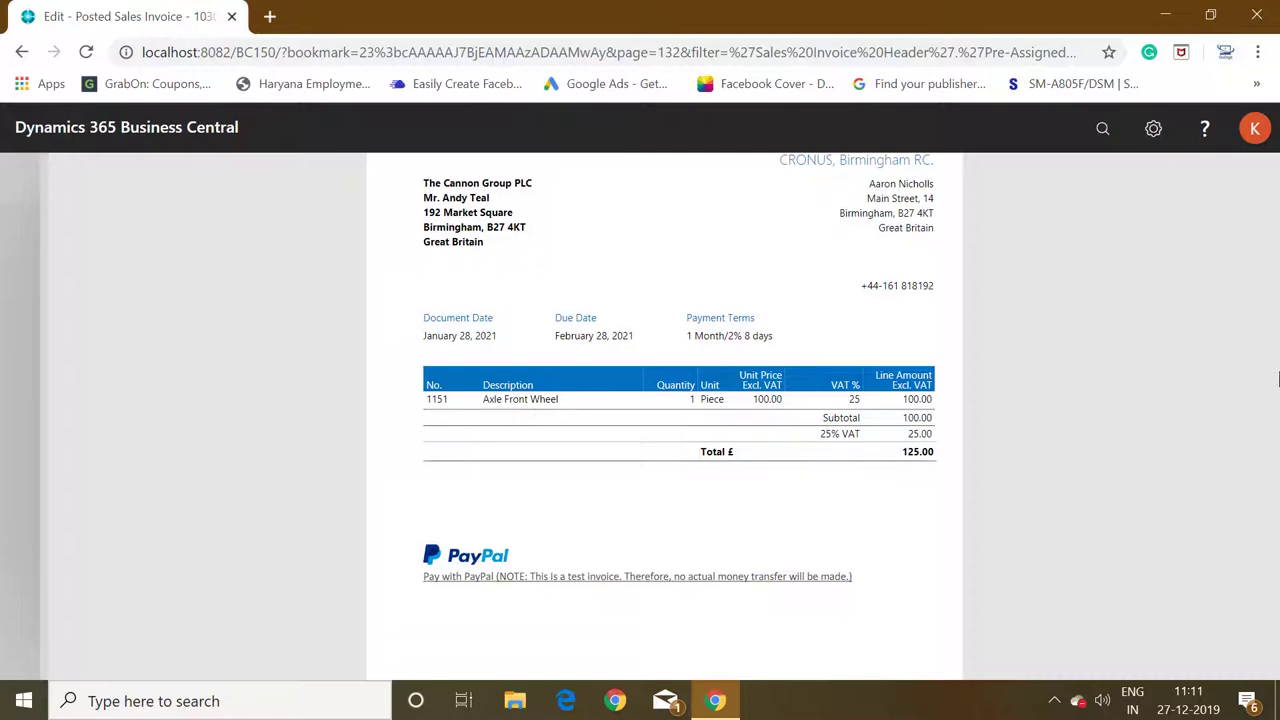